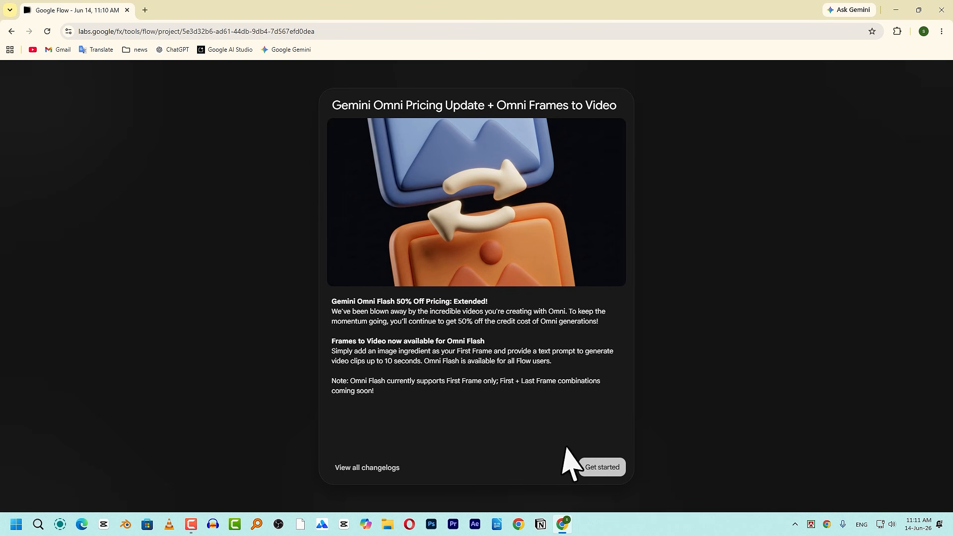
Dismiss the update notice, then check the account's available credits and the image generation settings and model options.
click(603, 468)
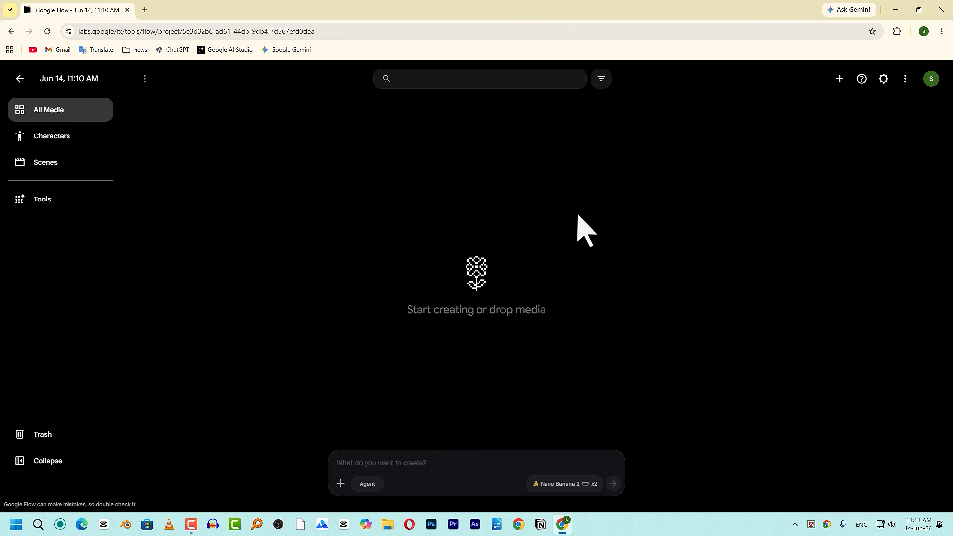
click(937, 82)
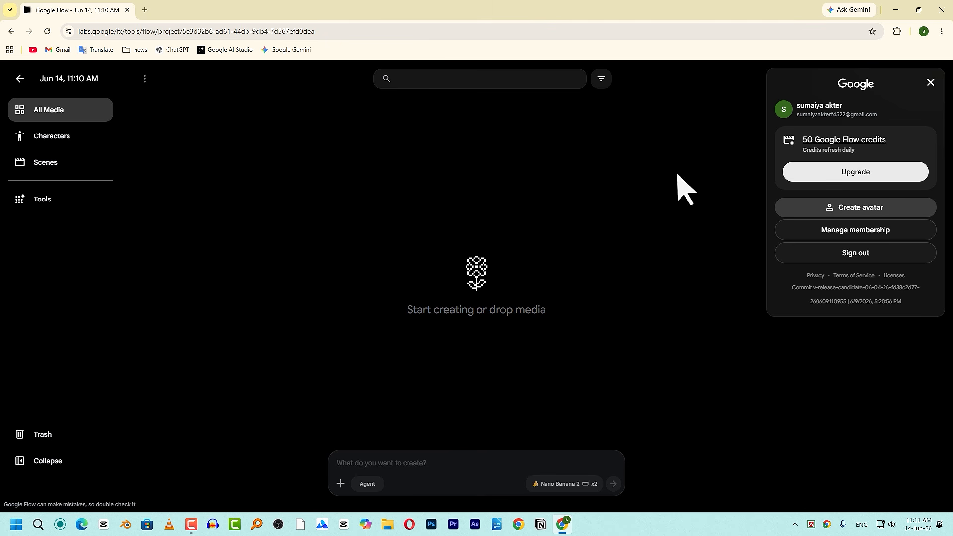
click(575, 485)
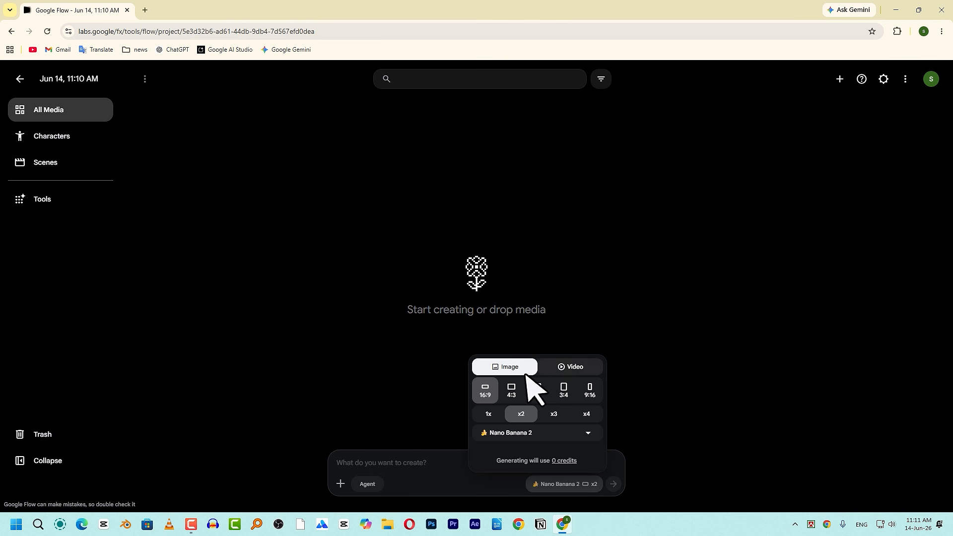
click(536, 433)
click(695, 337)
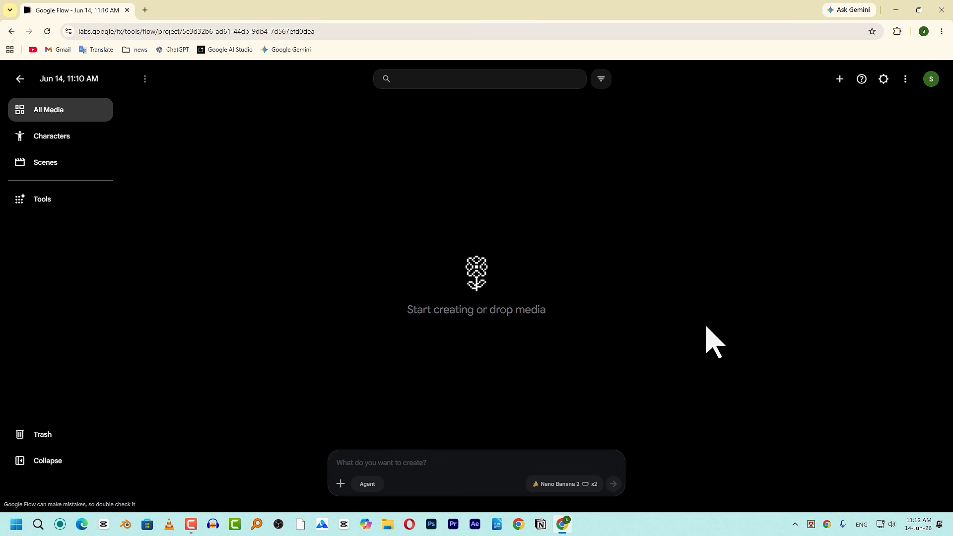
Upload video 01 from the footage folder on the Desktop to the project's media.
click(342, 484)
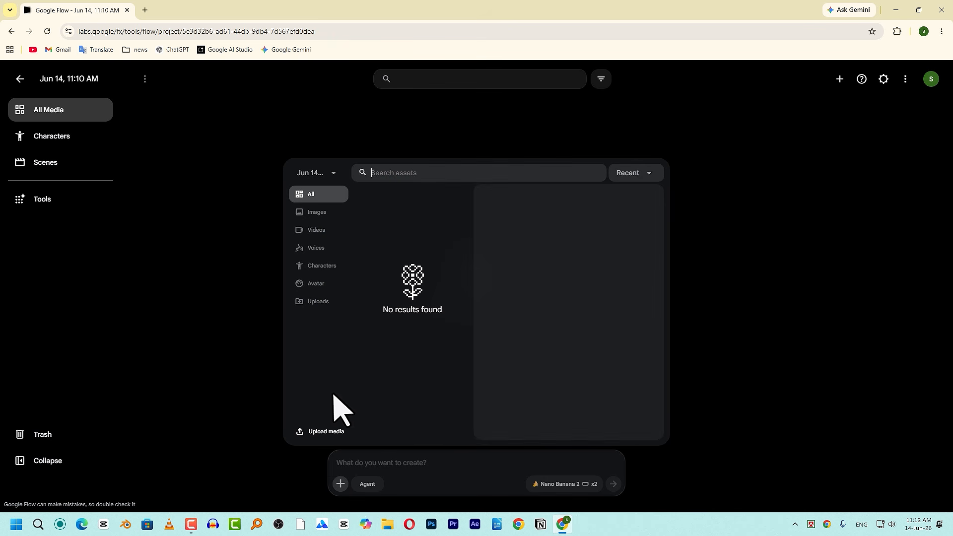
click(324, 432)
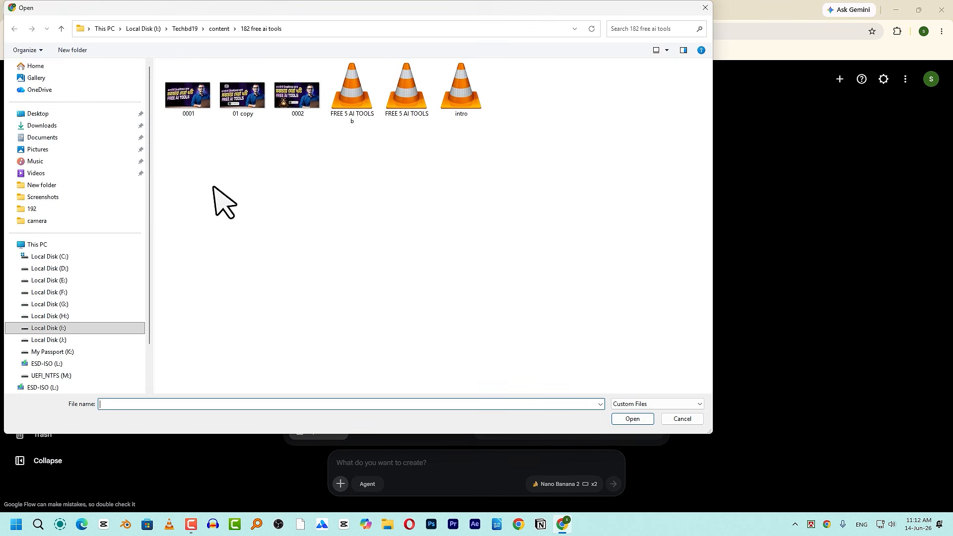
click(59, 114)
double_click(257, 85)
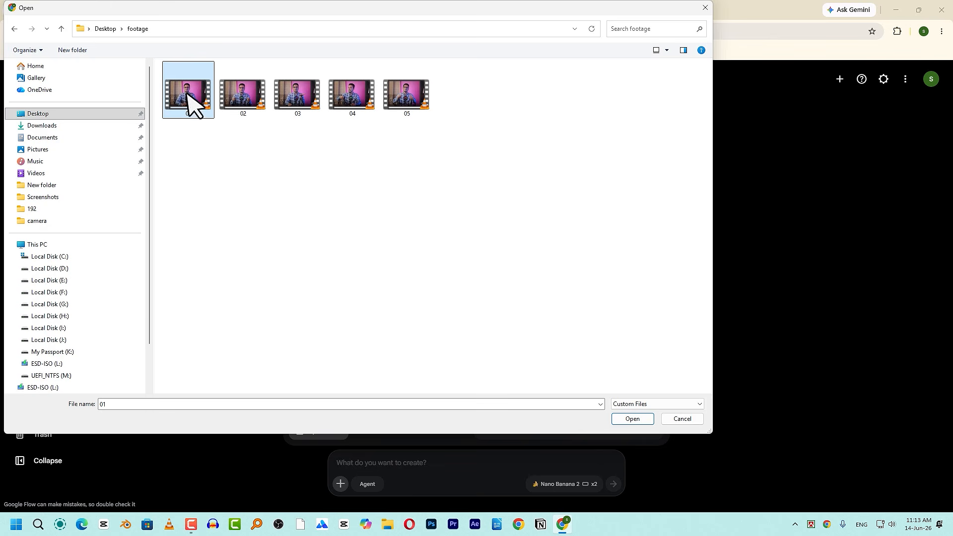
double_click(189, 97)
click(576, 348)
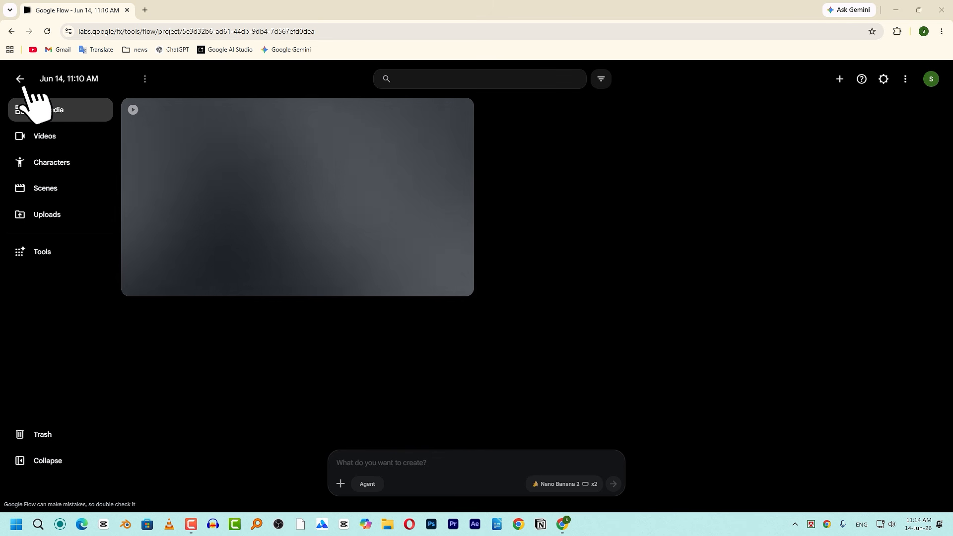
Look through the project's videos and the new character page, and return to the project.
click(50, 136)
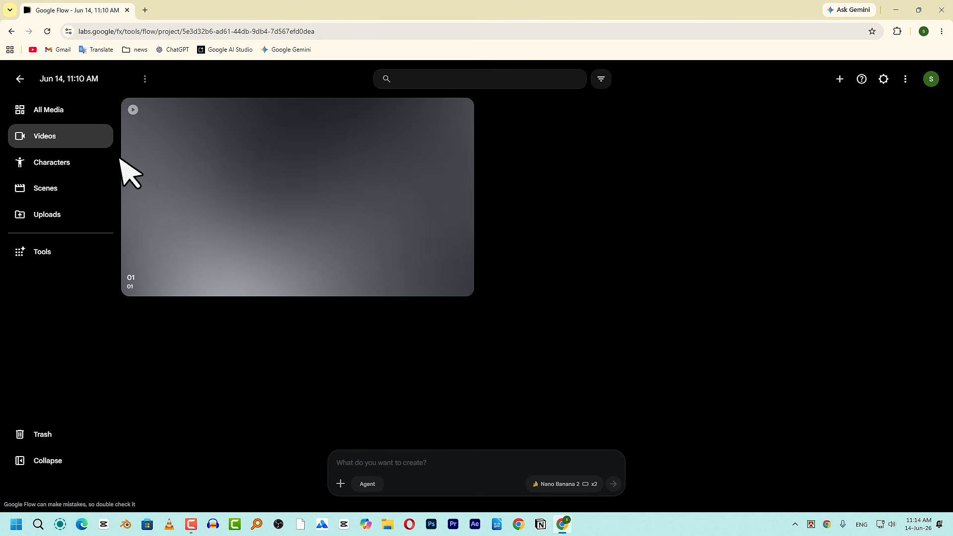
click(50, 164)
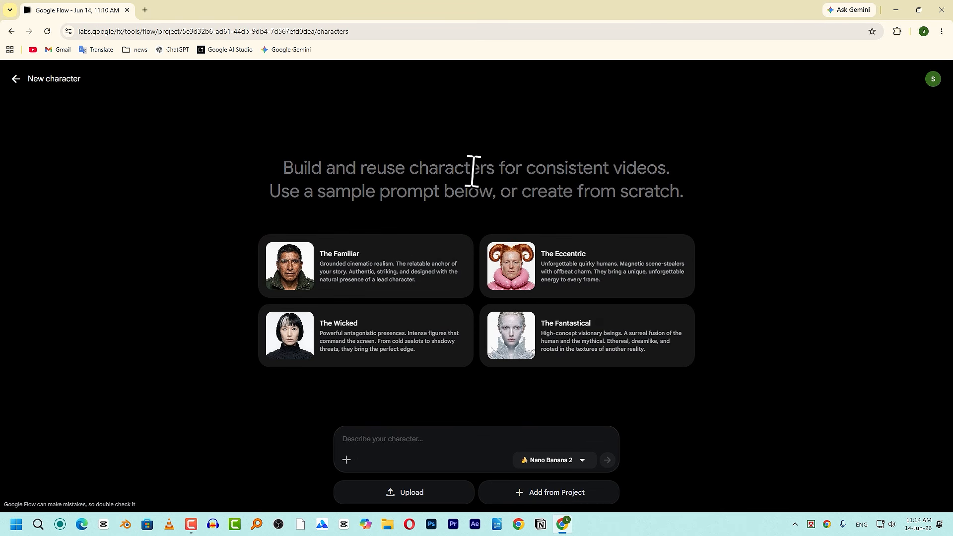
click(15, 79)
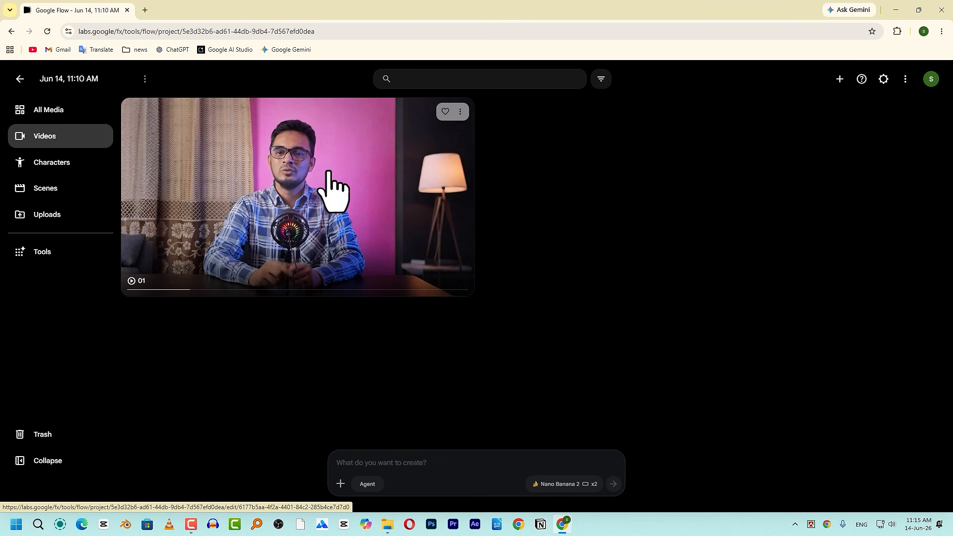
Open clip 01 for editing, pause its playback and trim its end to a length of about 00:09:20.
click(340, 146)
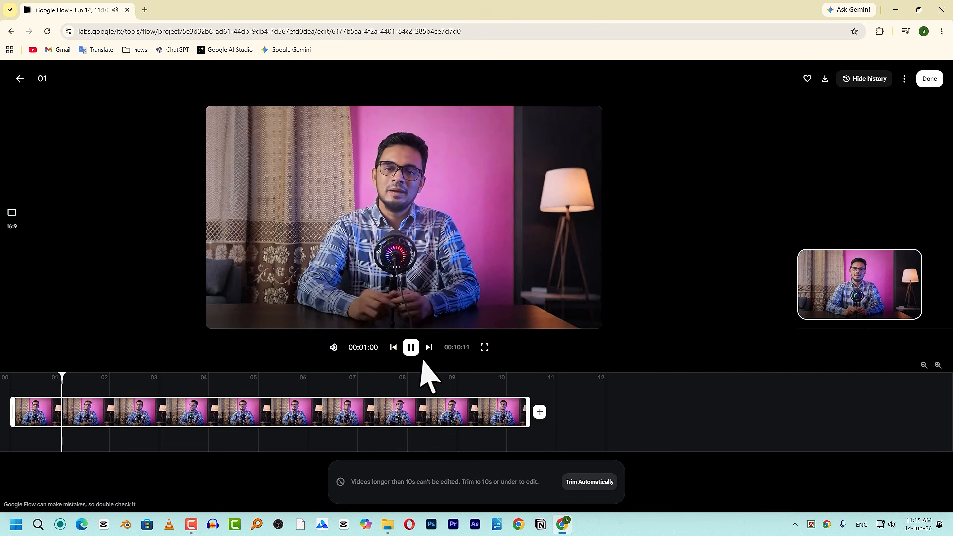
click(415, 351)
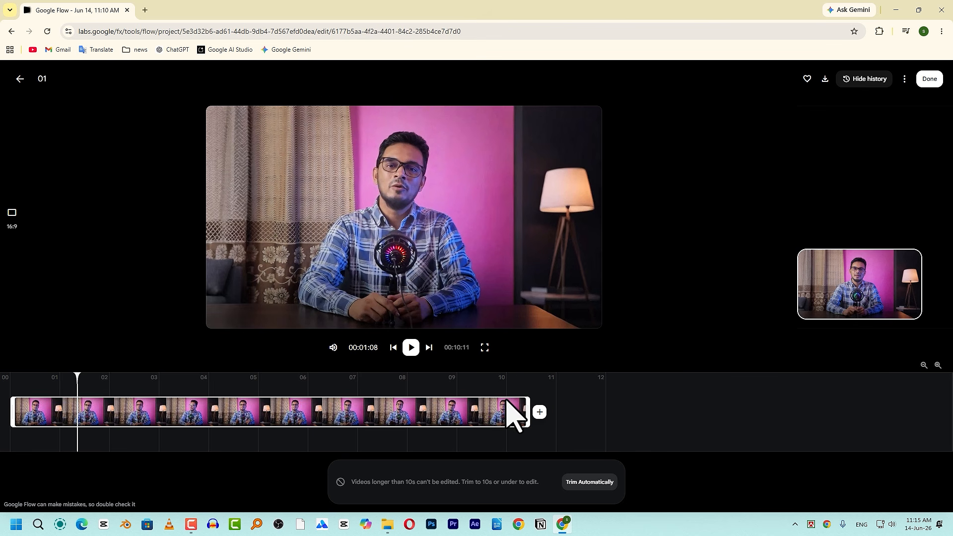
drag(527, 406, 502, 412)
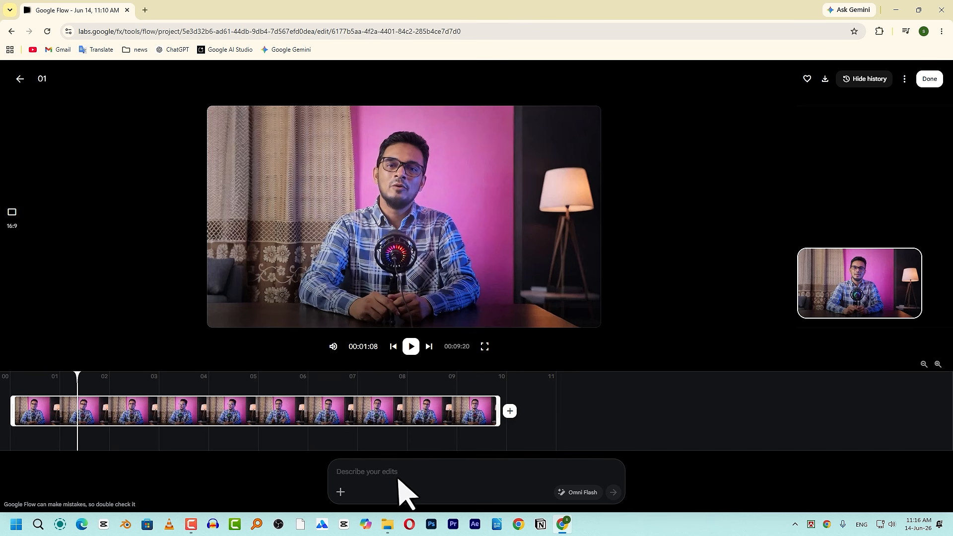
Paste the Bengali edit prompt about a cat jumping onto the young man's shoulder, and select the whole text for translation.
key(ctrl+v)
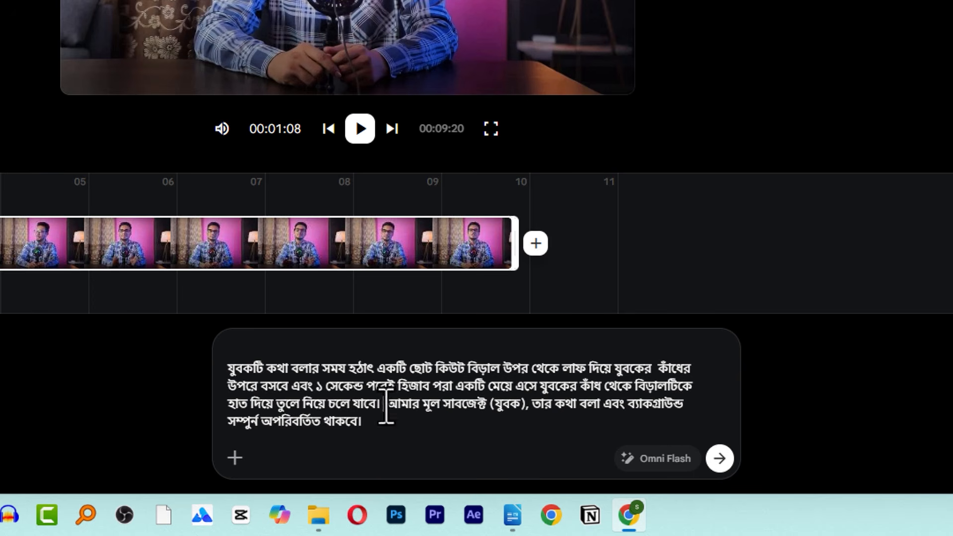
drag(385, 404, 433, 427)
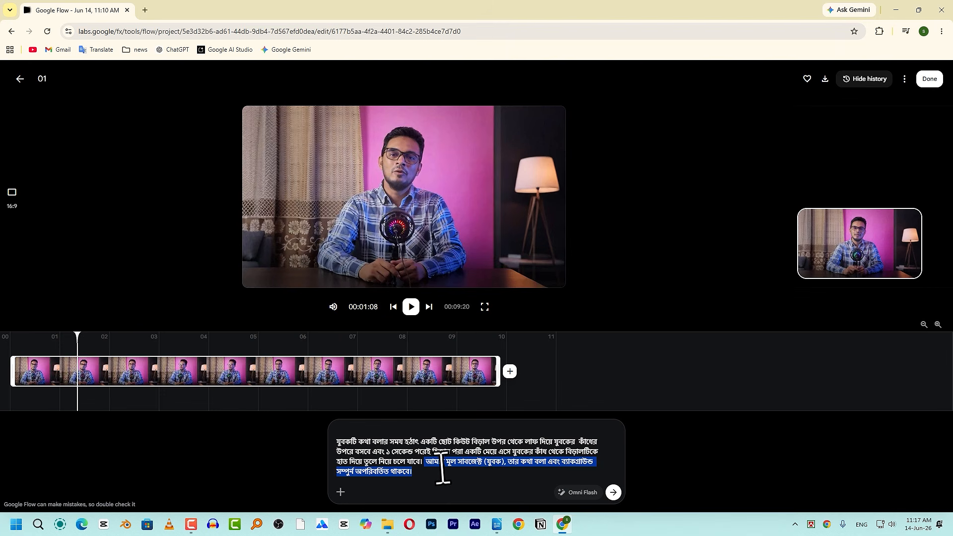
click(408, 423)
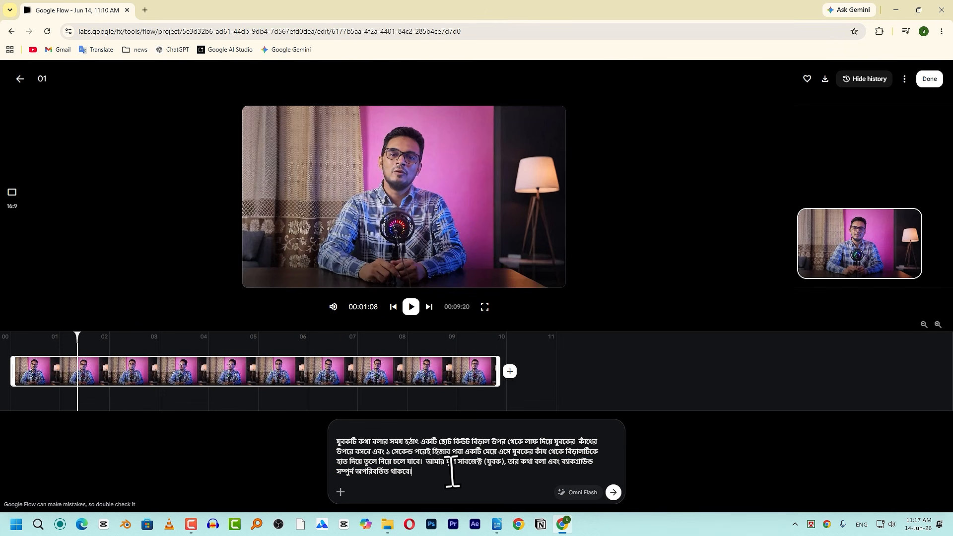
drag(452, 472, 336, 449)
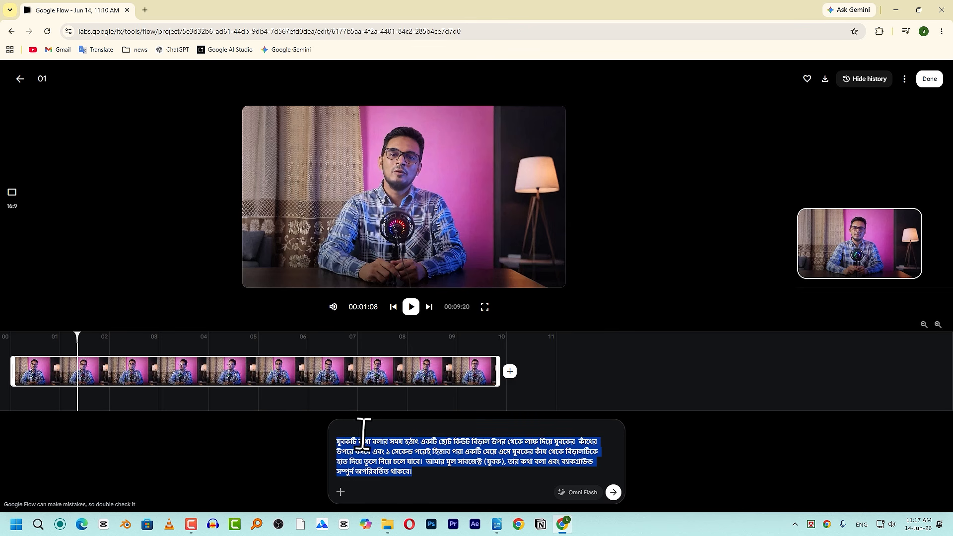
Translate the Bengali cat prompt into English with Google Translate in a new browser tab and copy the translation.
click(145, 10)
click(96, 50)
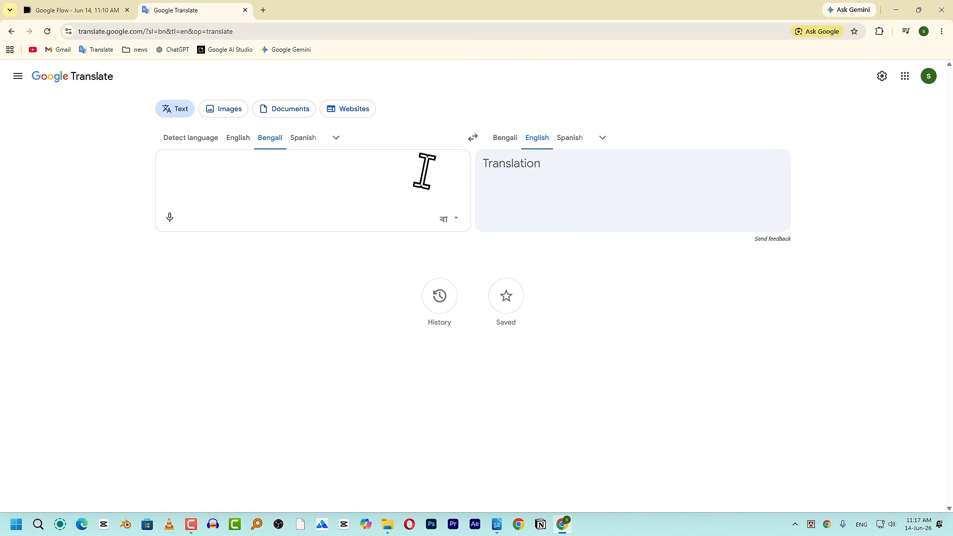
text(যুবকটি কথা বলার সময় হঠাৎ একটি ছোট কিউট বিড়াল উপর থেকে লাফ দিয়ে যুবকের  কাঁধের উপরে বসবে এবং ১  সেকেন্ড পরেই হিজাব পরা একটি মেয়ে এসে যুবকের কাঁধ থেকে বিড়ালটিকে হাত দিয়ে তুলে নিয়ে চলে যাবে। আমার মূল সাবজেক্ট (যুবক), তার কথা বলা এবং ব্যাকগ্রাউন্ড সম্পুর্ন অপরিবর্তিত থাকবে।)
click(705, 274)
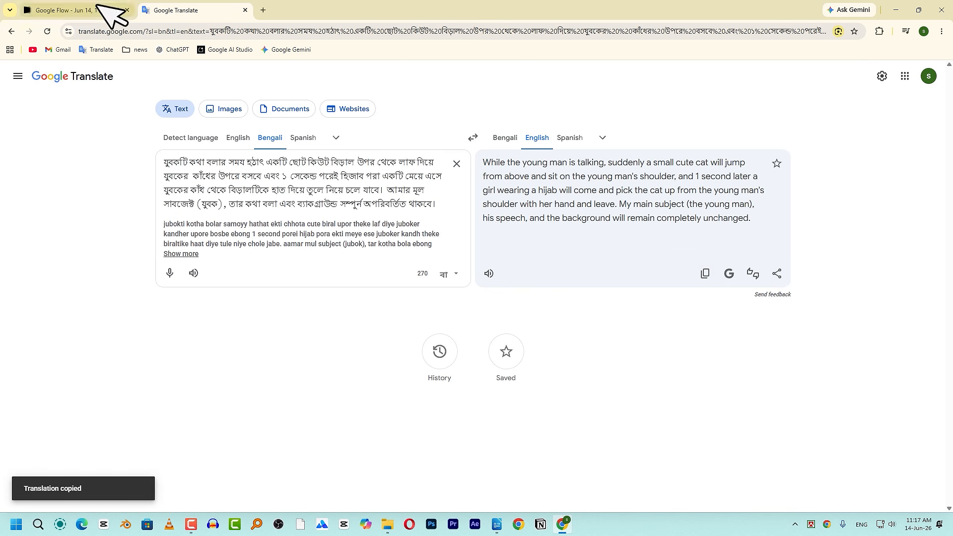
Back in Google Flow, replace clip 01's prompt with the English translation, generate the edit with Omni Flash and play the result.
click(97, 7)
key(ctrl+v)
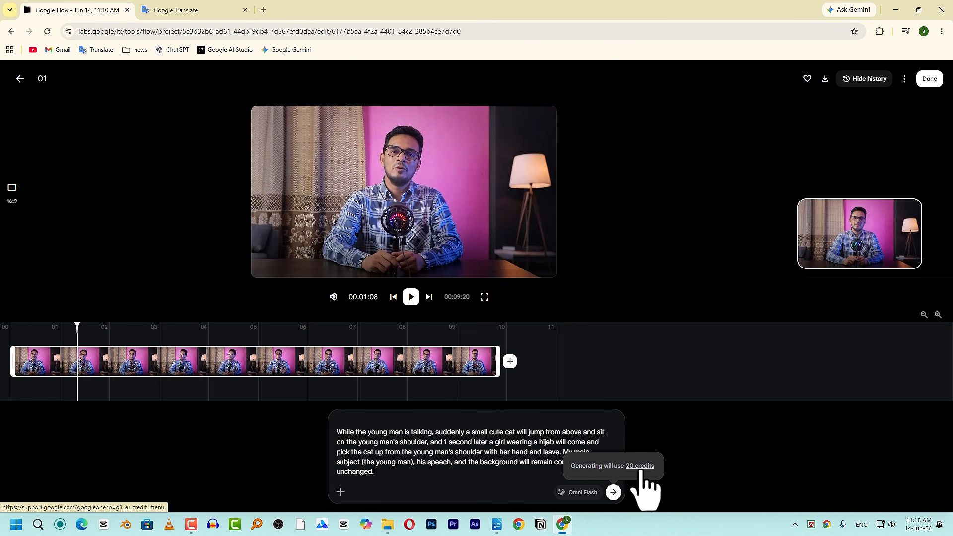
click(614, 492)
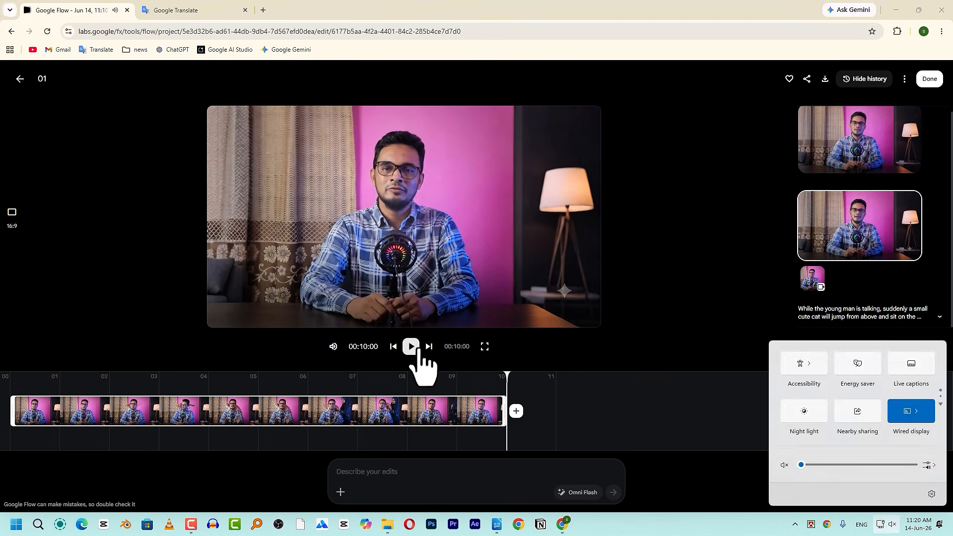
click(416, 349)
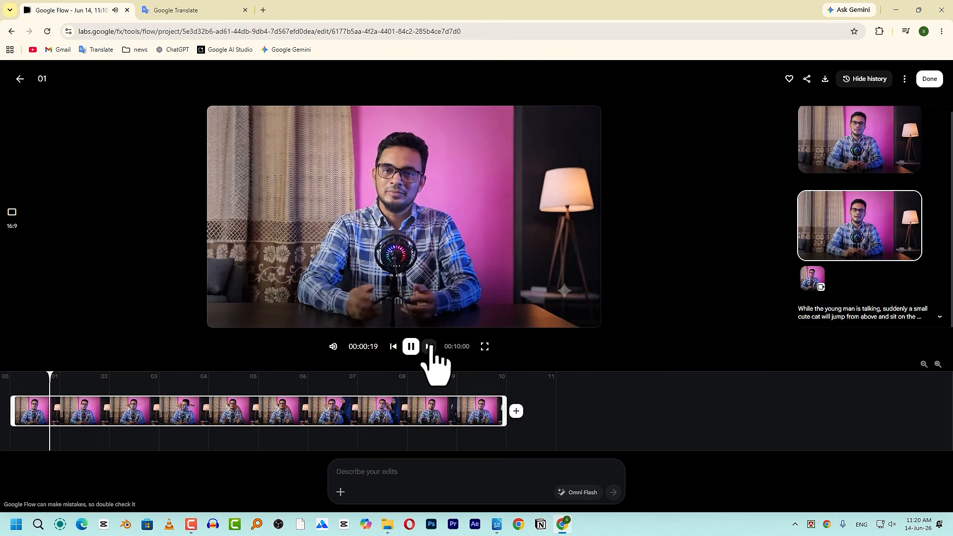
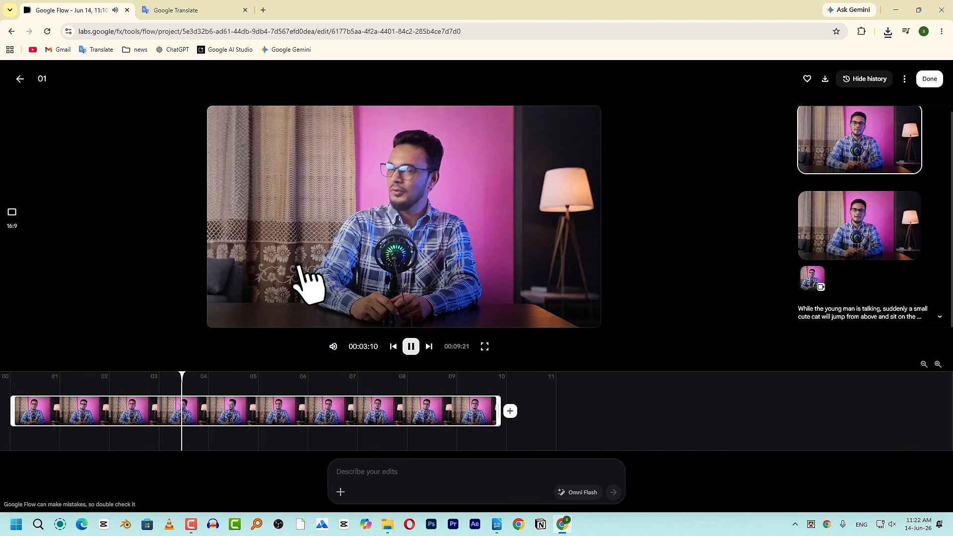
Return to all of the project's media and upload video 03.
click(20, 79)
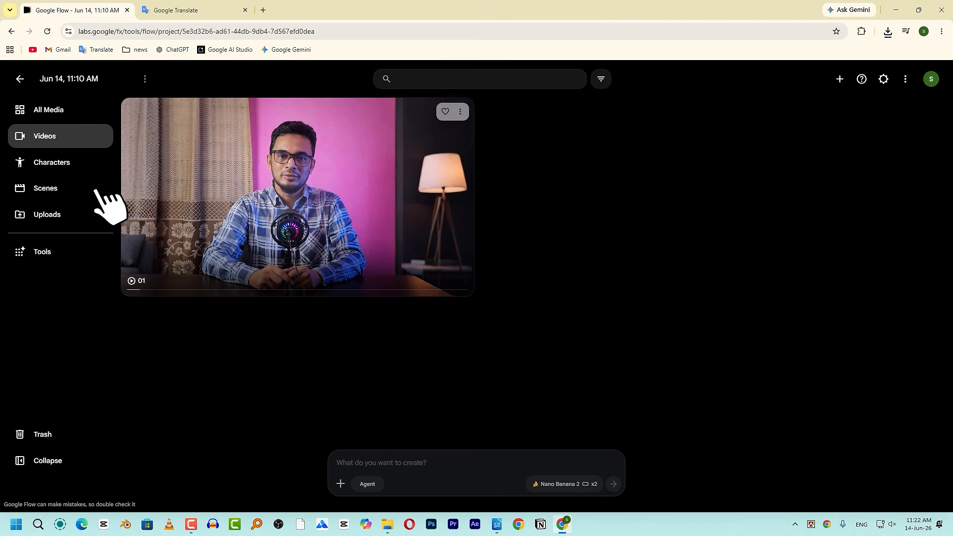
click(48, 115)
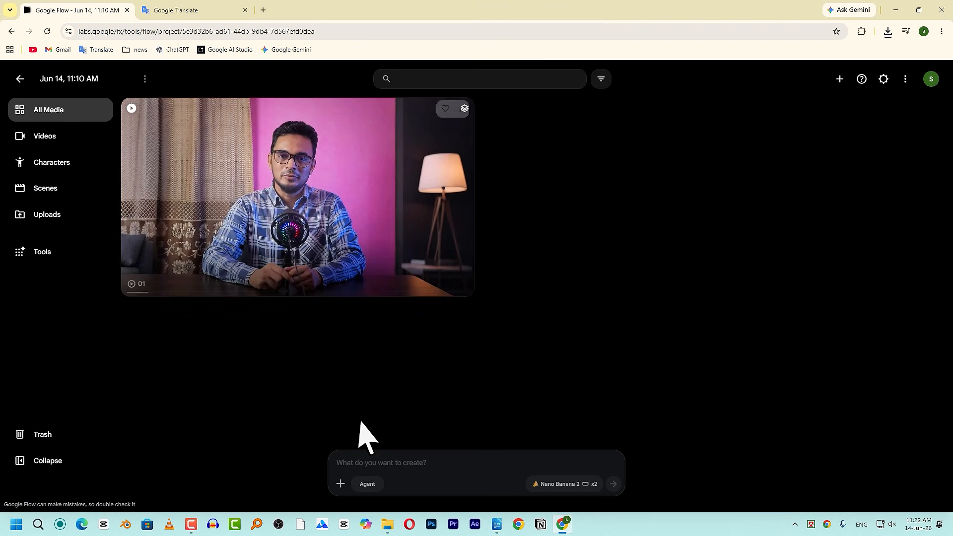
click(341, 484)
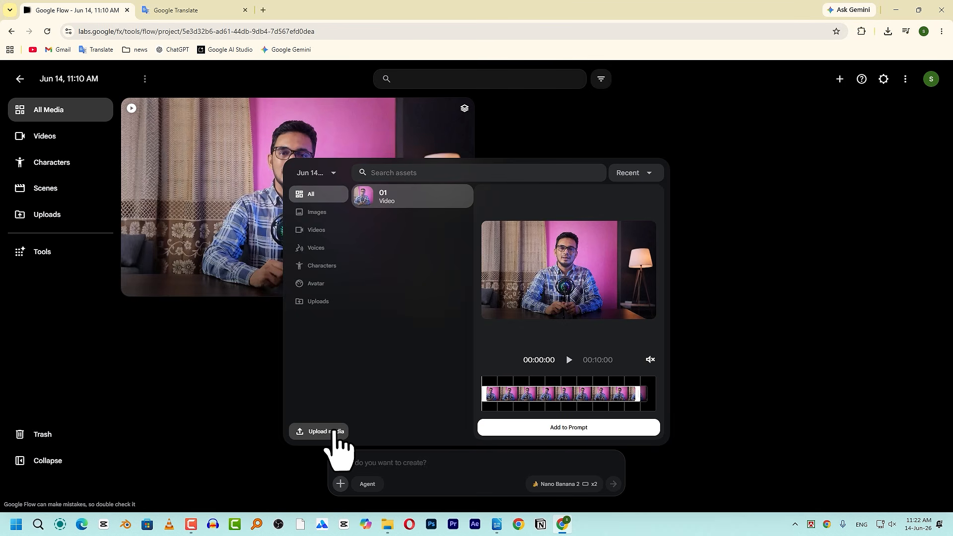
click(333, 432)
click(243, 86)
right_click(243, 86)
click(244, 92)
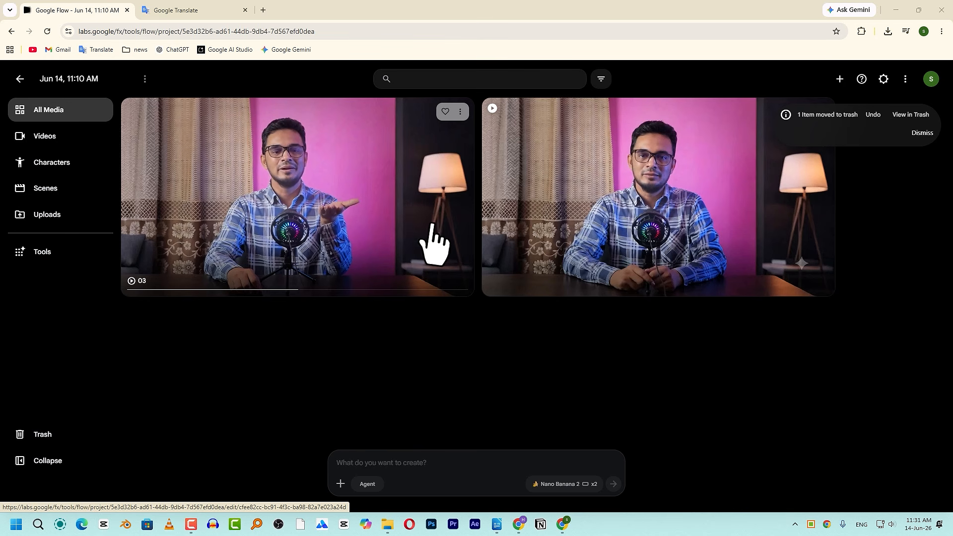
Open clip 03 for editing, paste the Bengali prompt about a pepperoni pizza on the young man's hand and select all of it.
click(366, 175)
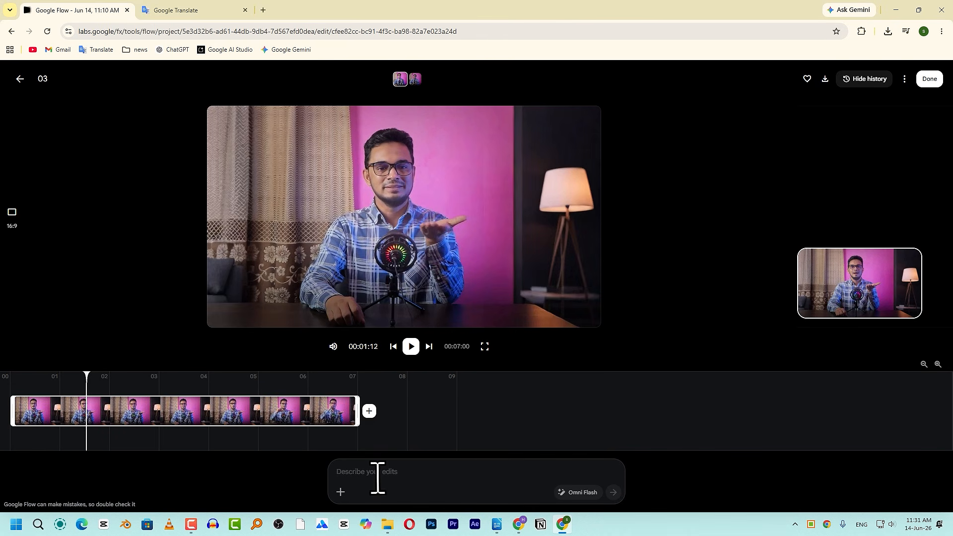
key(ctrl+v)
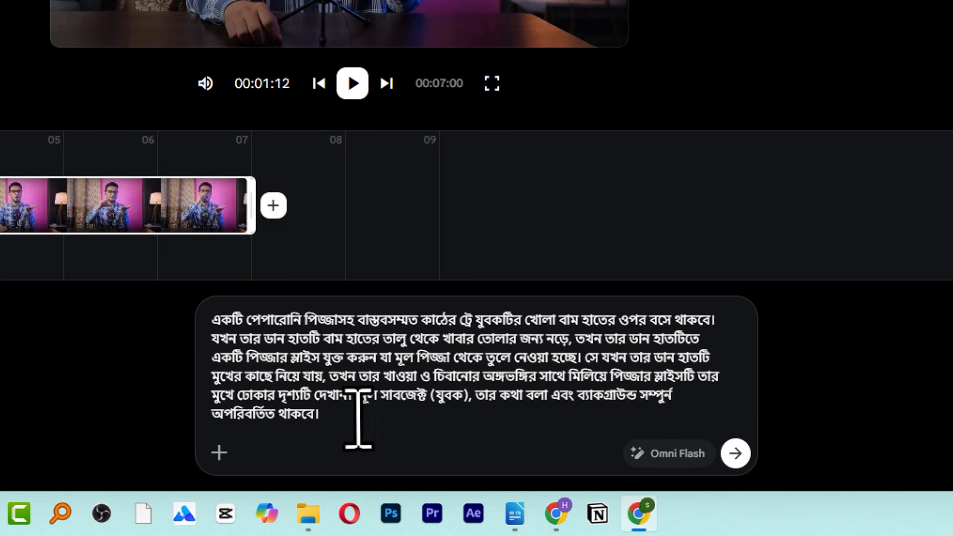
drag(356, 415, 166, 290)
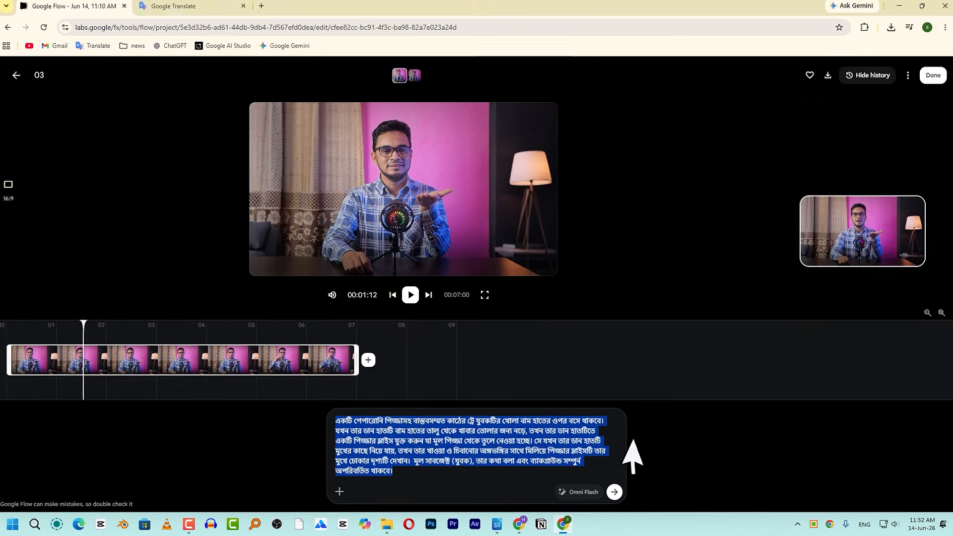
Replace the prompt with its English version about a wooden tray with a pepperoni pizza, generate the edit and play the result.
text(A realistic wooden tray with a pepperoni pizza will sit on the young man's open left hand. As his right hand moves to pick up the food from his left palm, add a slice of pizza to his right hand that is being lifted from the original pizza. As he brings his right hand to his mouth, show the slice of pizza going into his mouth in conjunction with his eating and chewing gestures. The main subject (the young man), his speech and background will remain completely unchanged.)
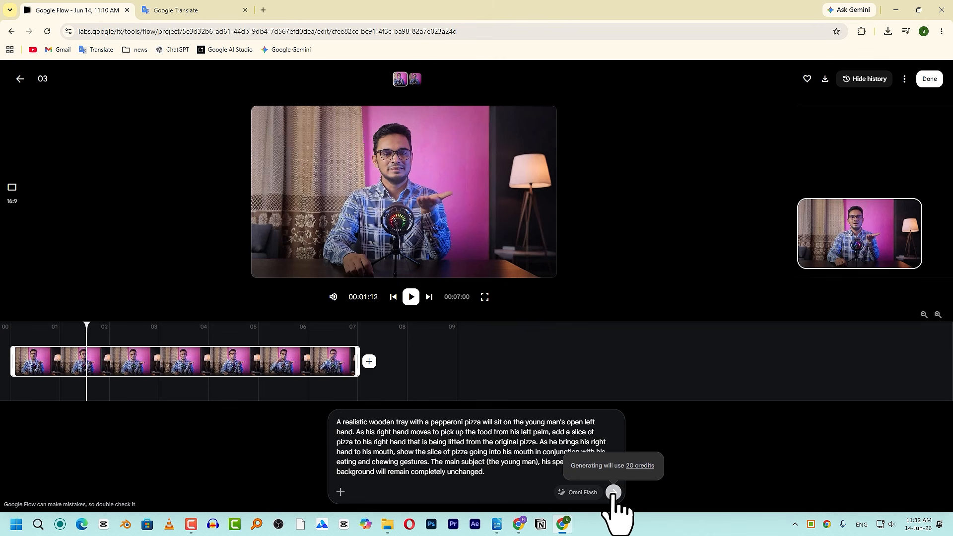
click(613, 492)
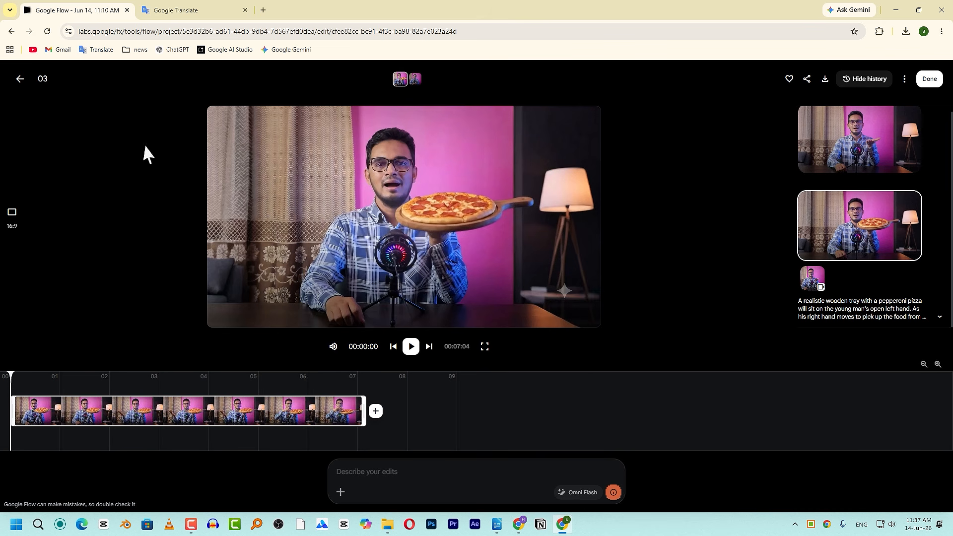
click(412, 351)
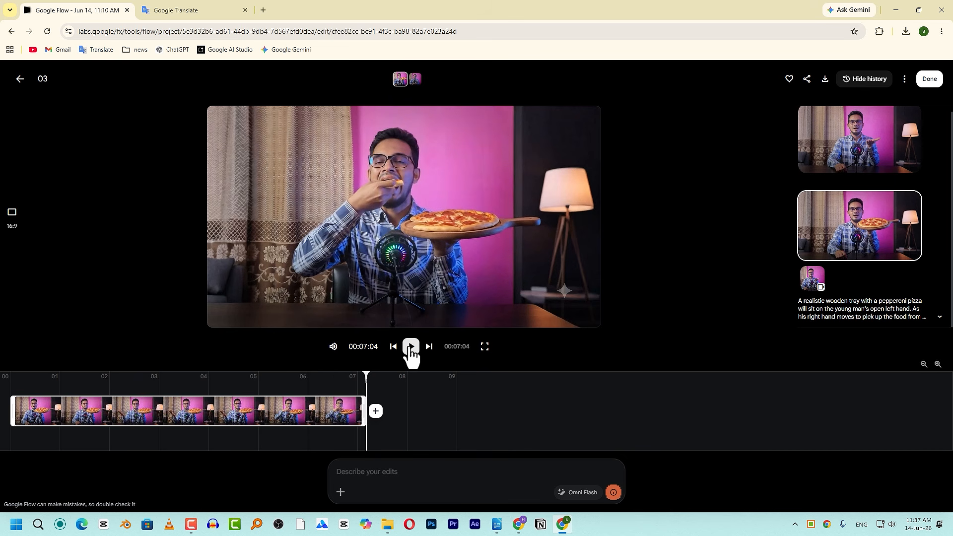
click(410, 348)
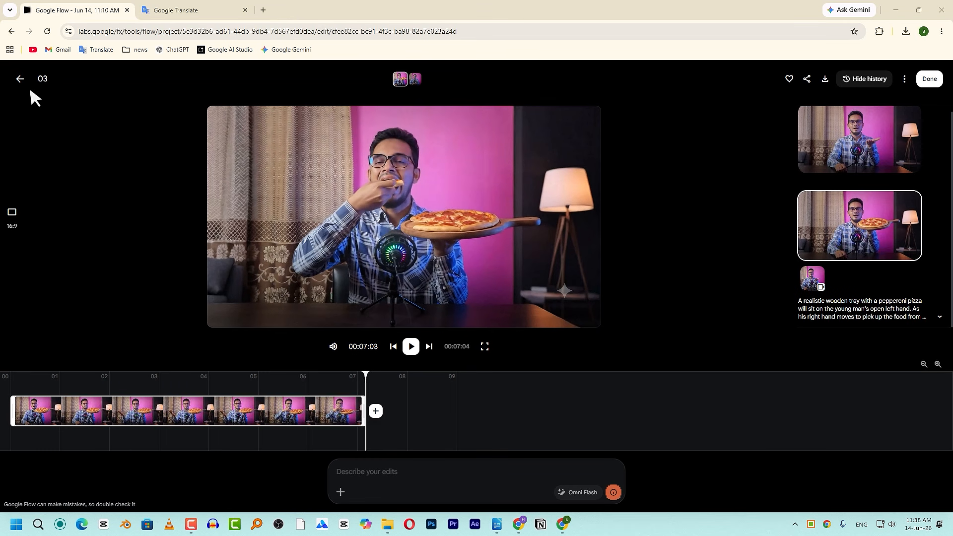
Return to all of the project's media, check the account's remaining Flow credits and close the account details.
click(20, 78)
click(930, 80)
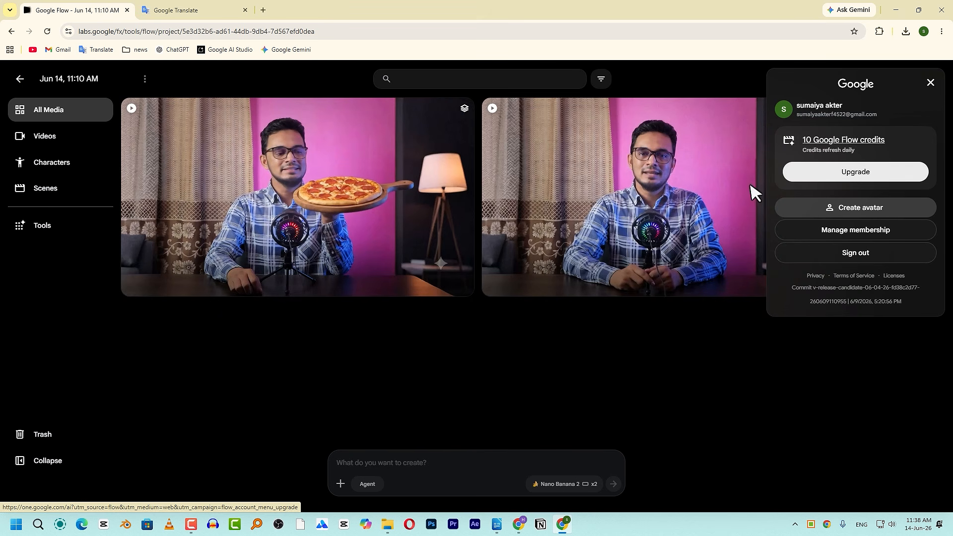
click(527, 380)
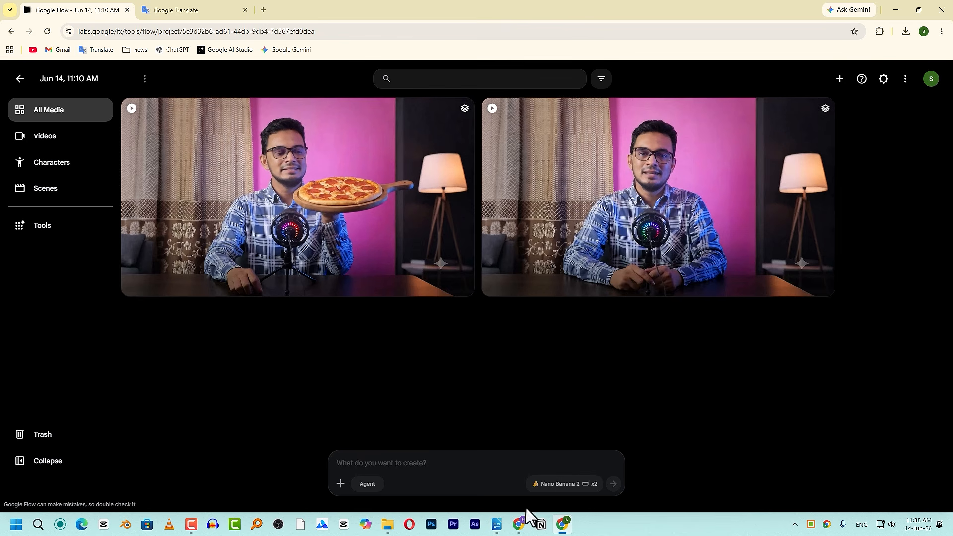
Switch to another Chrome profile with a PRO Flow account, upload video 04 to its empty project and agree to the video rights notice.
click(520, 524)
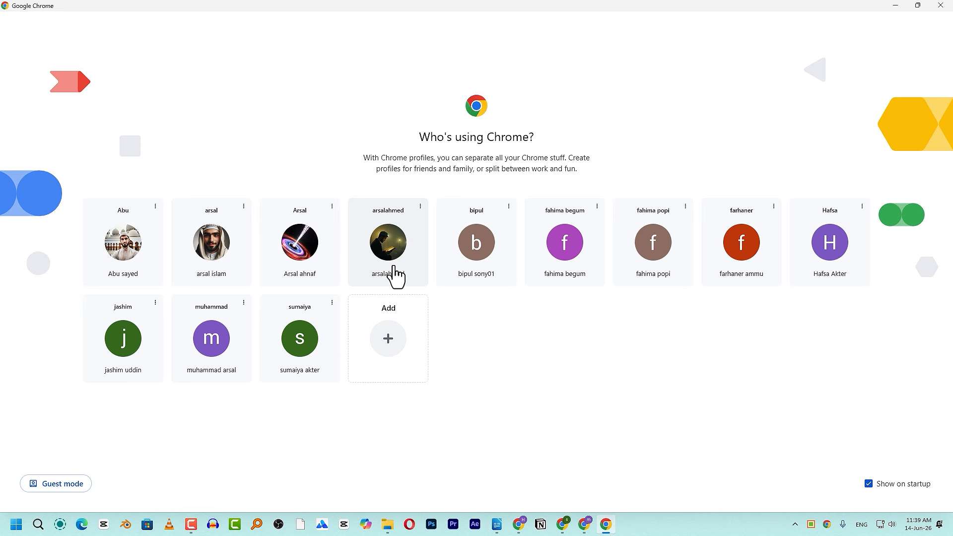
click(214, 327)
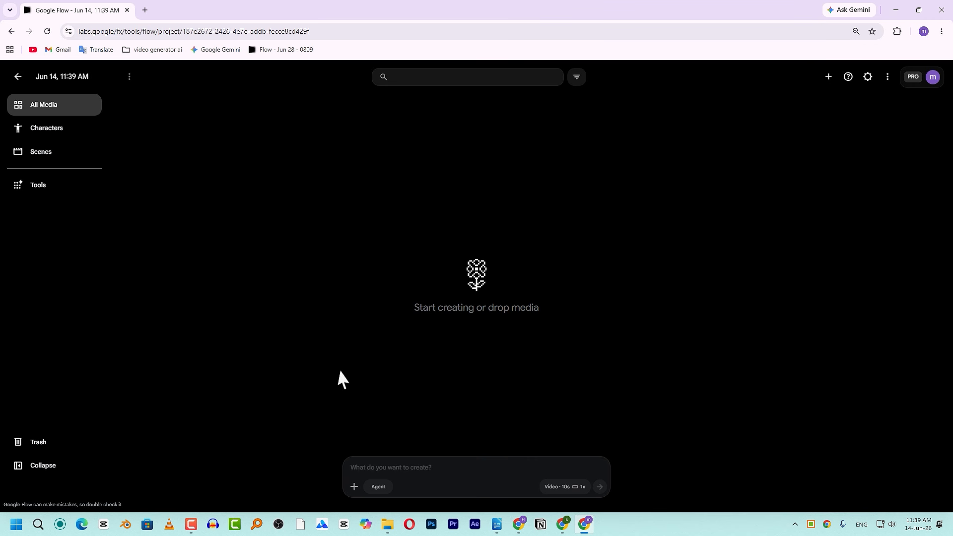
click(353, 488)
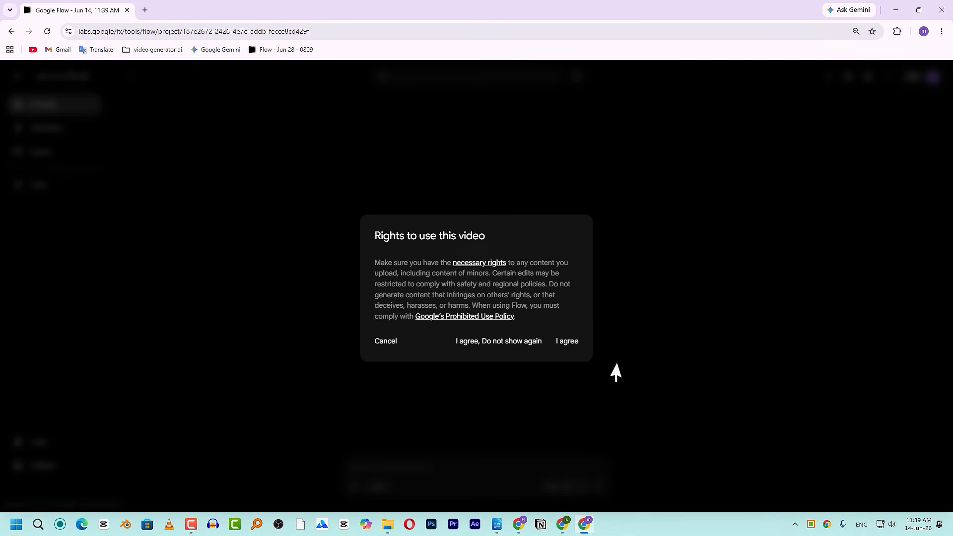
click(566, 341)
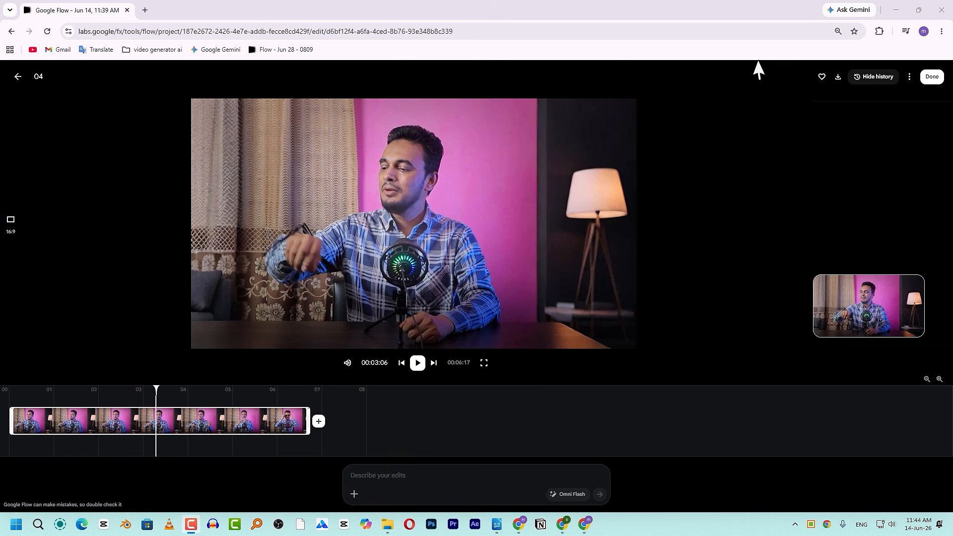
Paste the Bengali prompt about turning the glasses into a green parrot into clip 04's edit description and select all of it.
click(404, 480)
key(ctrl+v)
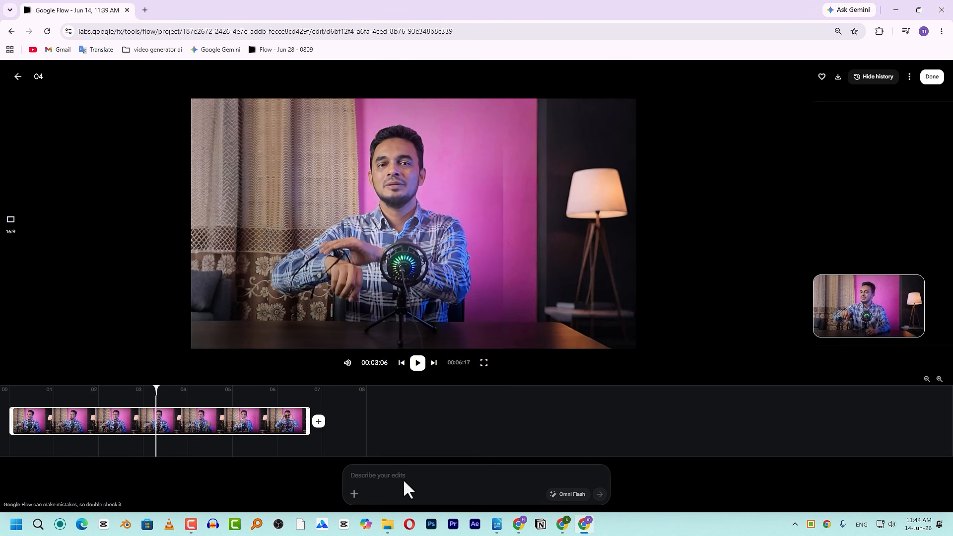
click(406, 479)
key(ctrl+v)
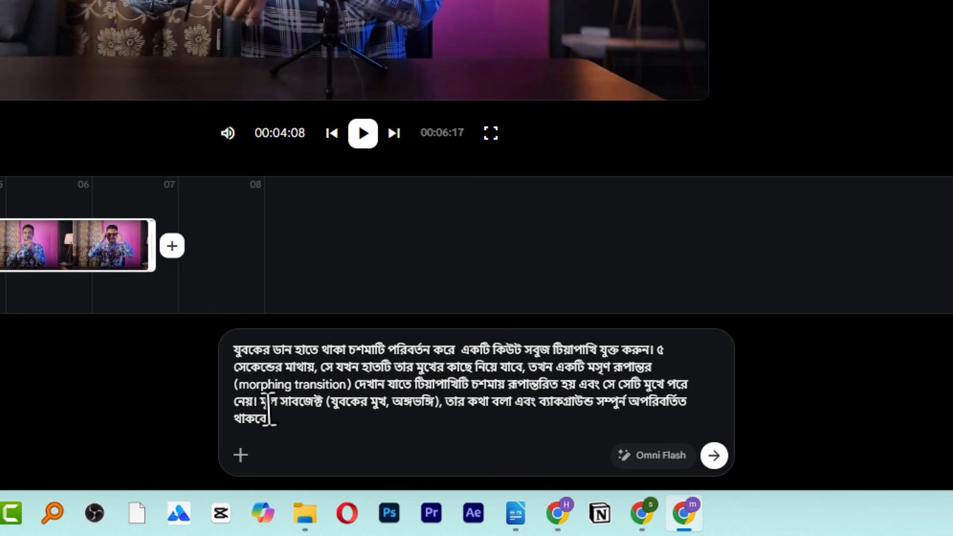
drag(257, 408, 290, 421)
click(397, 421)
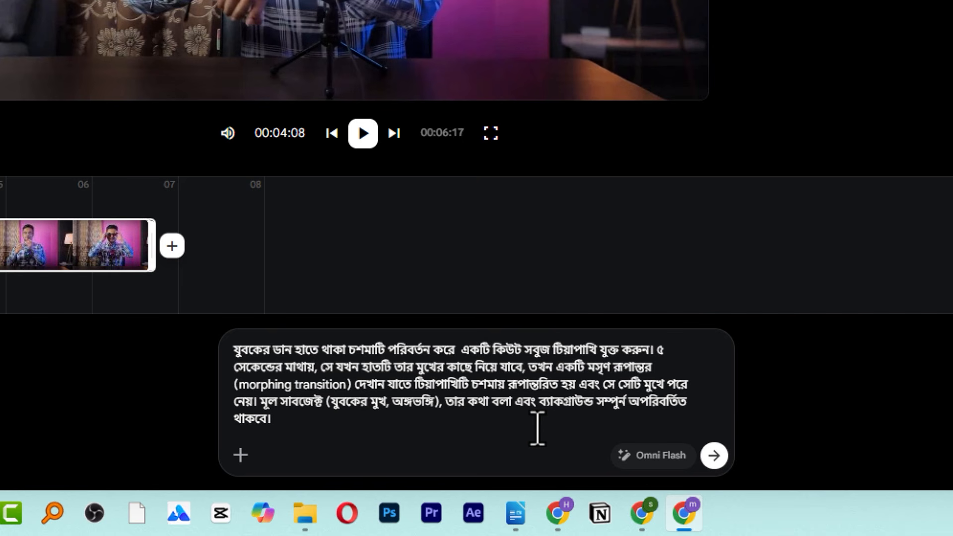
key(ctrl+a)
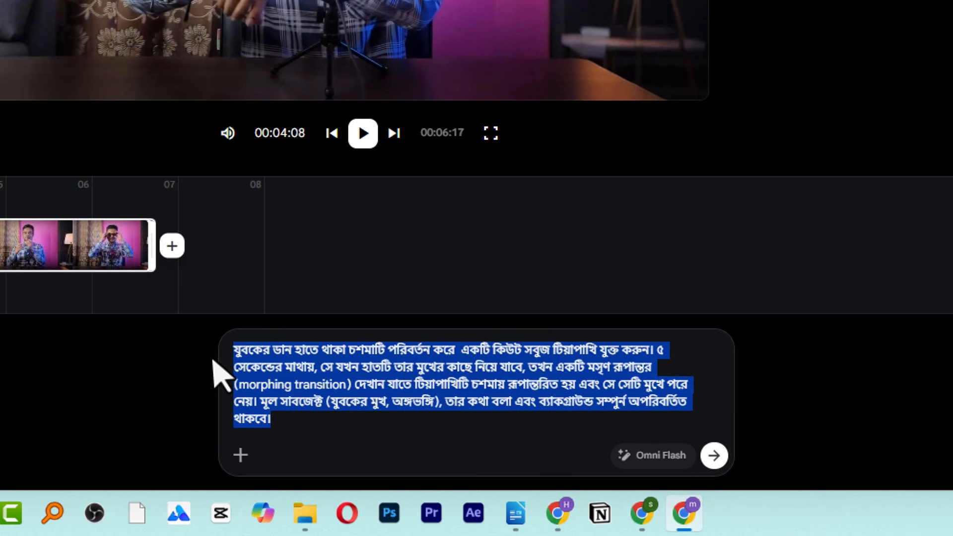
Replace clip 04's prompt with its English version about a cute green parrot in the right hand, generate the edit and play the result.
text(Change the glasses in the young man's right hand to a cute green parrot. After 5 seconds, when he brings his hand to his face, show a smooth morphing transition so that the parrot transforms into glasses and he puts them on his face. The main subject (the young man's face, gestures), his speech, and the background remain completely unchanged.)
click(715, 455)
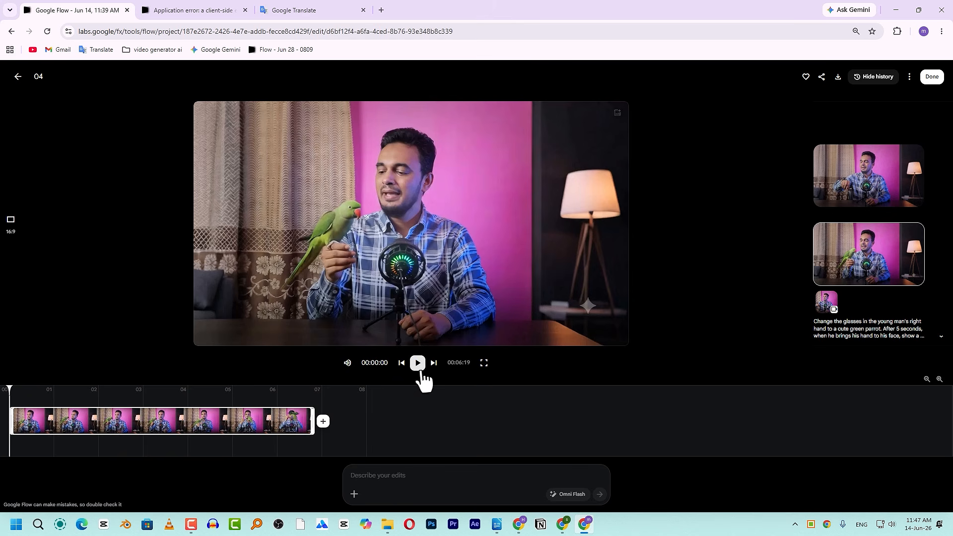
click(419, 366)
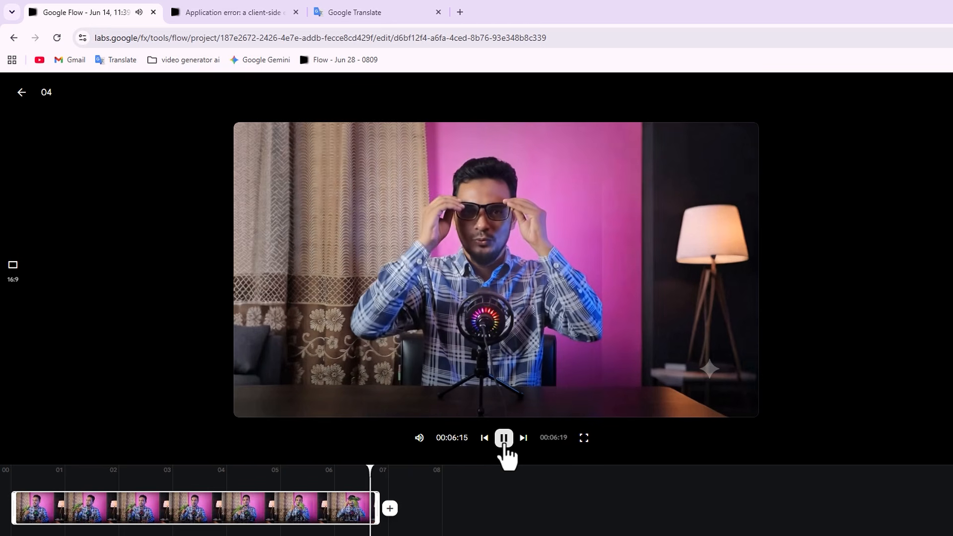
click(504, 446)
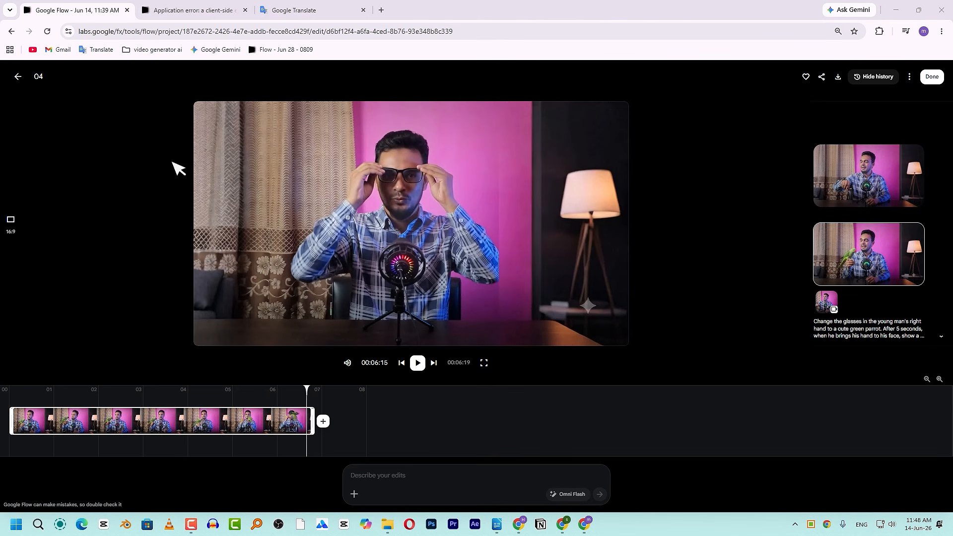
Return to all of the project's media, upload video 05 and agree to the video rights notice.
click(18, 78)
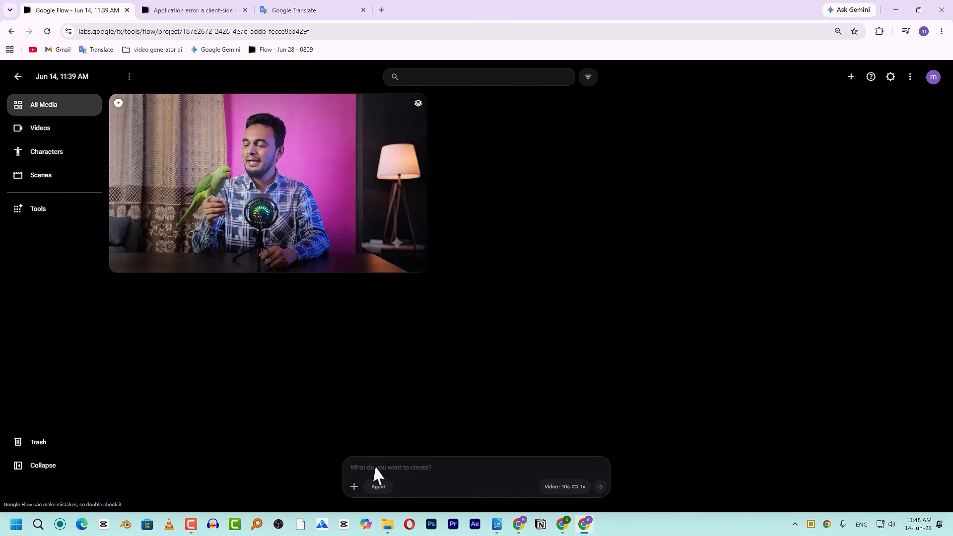
click(354, 487)
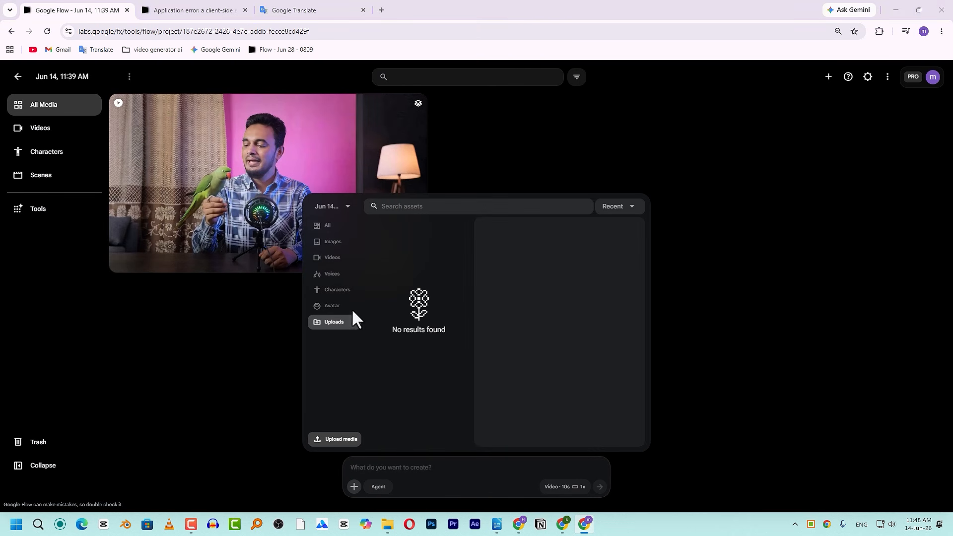
click(335, 439)
double_click(403, 97)
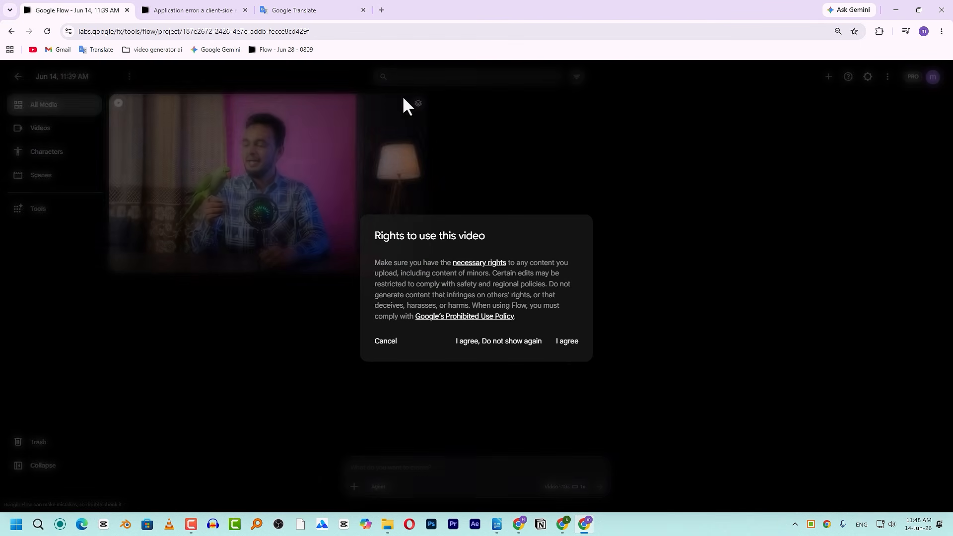
click(568, 343)
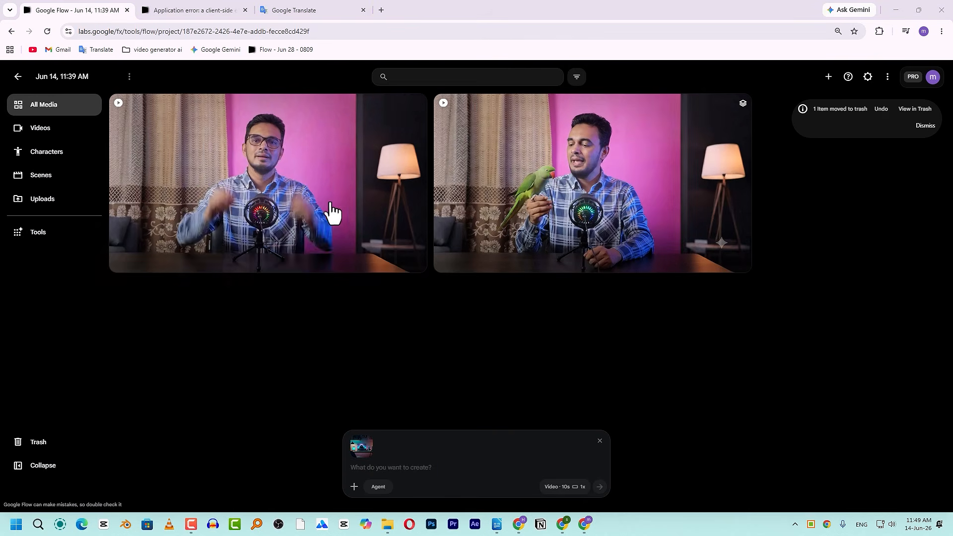
Open clip 05 for editing, pause its playback, upload the teal-and-orange desk image from the footage folder and add it to the prompt.
click(346, 173)
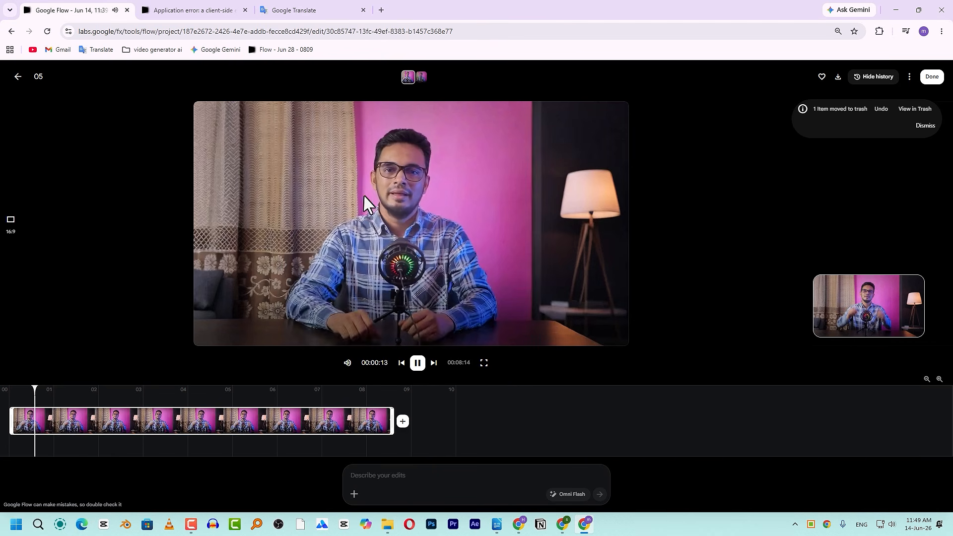
click(417, 363)
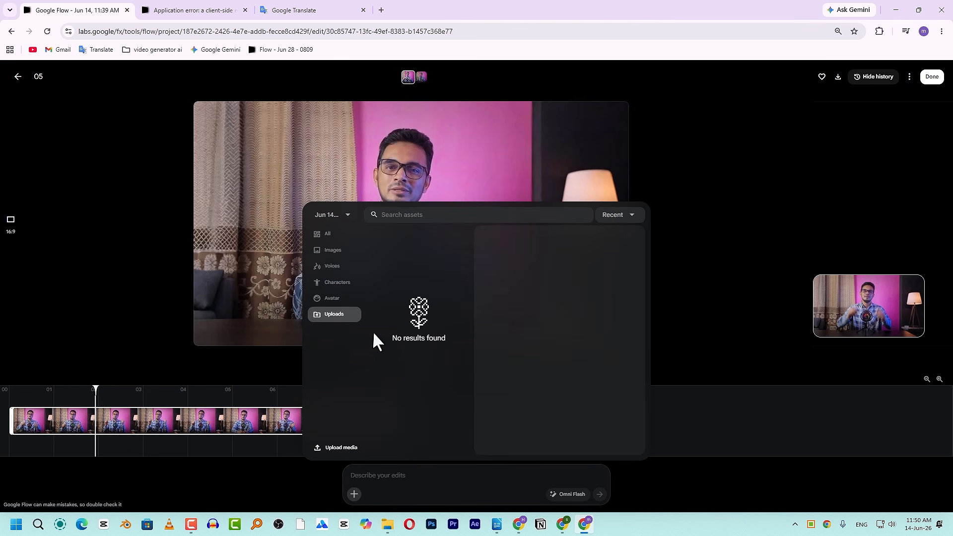
click(340, 448)
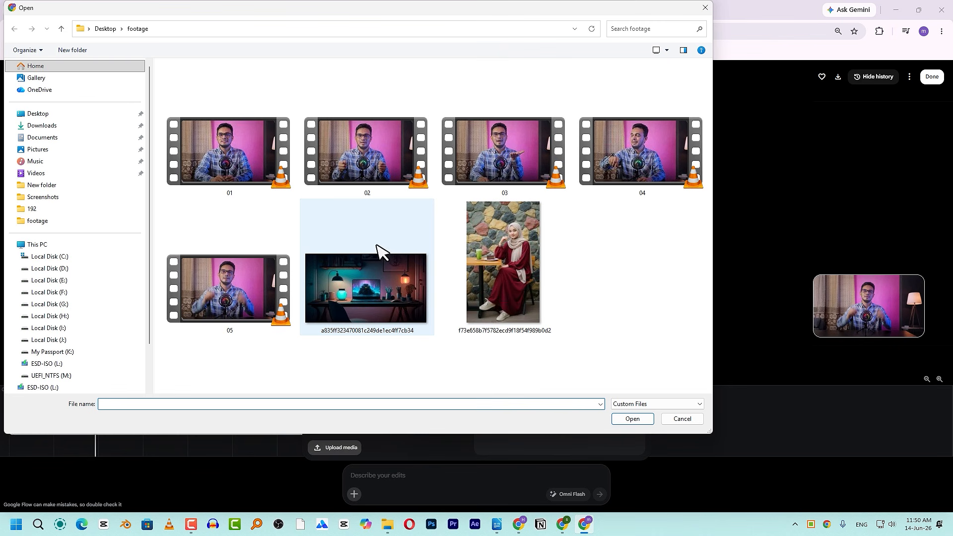
double_click(377, 273)
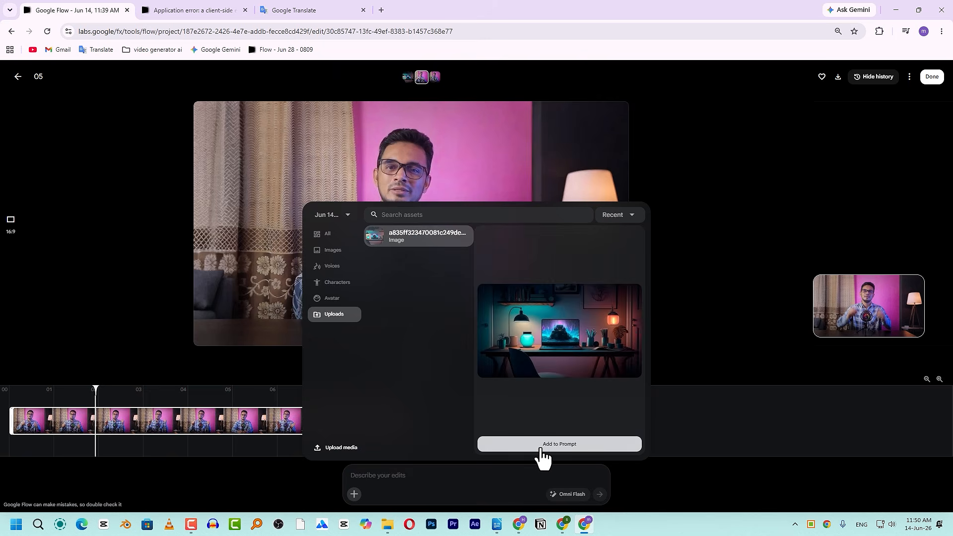
click(543, 444)
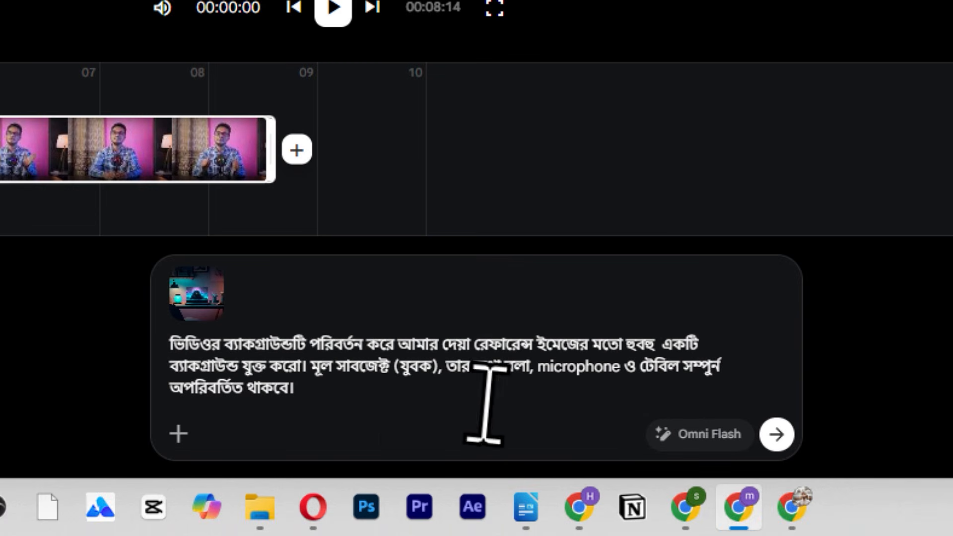
Replace clip 05's Bengali prompt with the English one requesting a background exactly like the reference image, generate the edit and play the result.
mouse_move(201, 303)
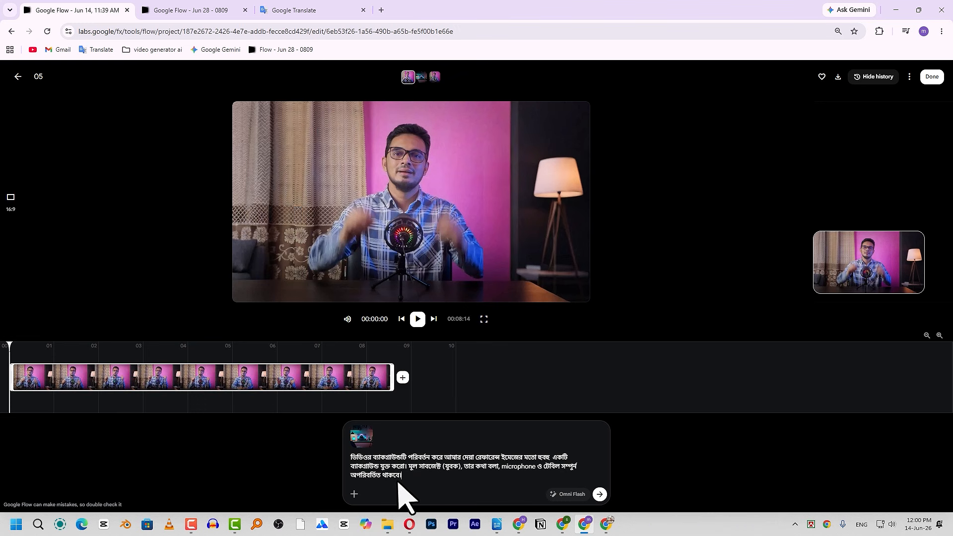
drag(408, 481, 333, 467)
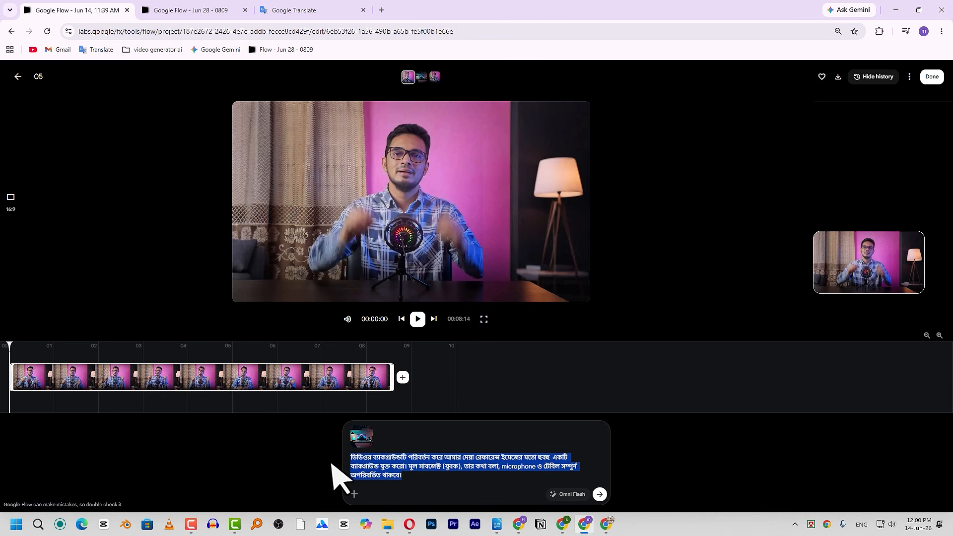
text(Change the background of the video and add a background exactly like the reference image I provided. The main subject (the young man), his speech, microphone and table will remain completely unchanged.)
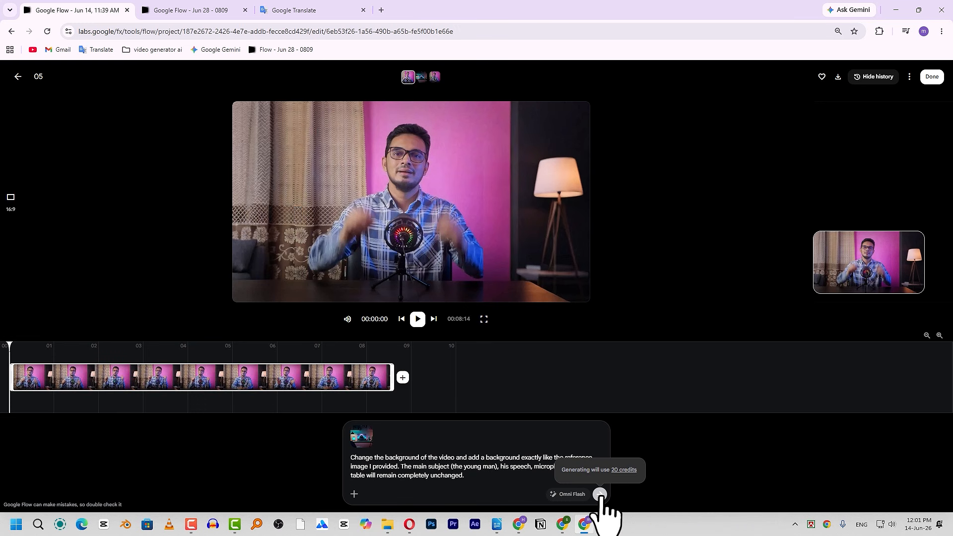
click(600, 494)
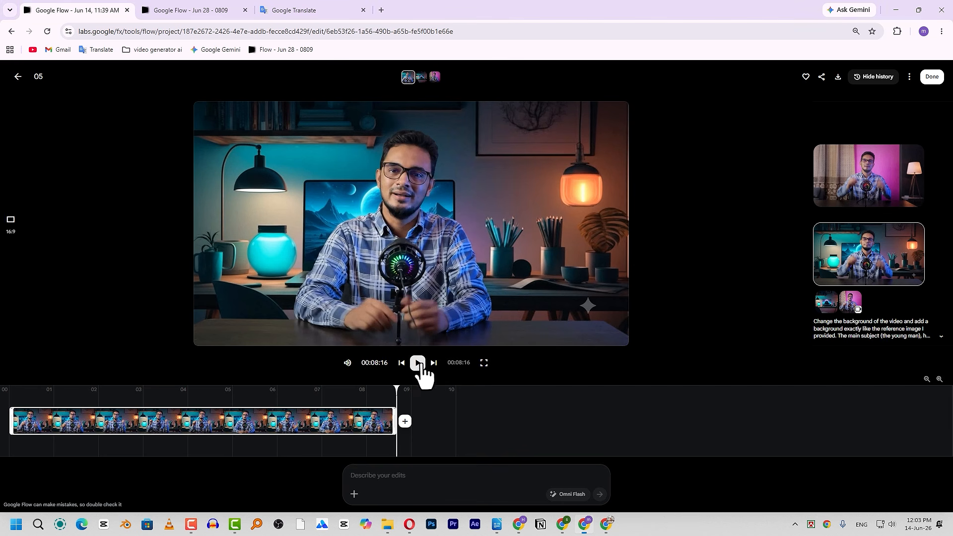
click(417, 363)
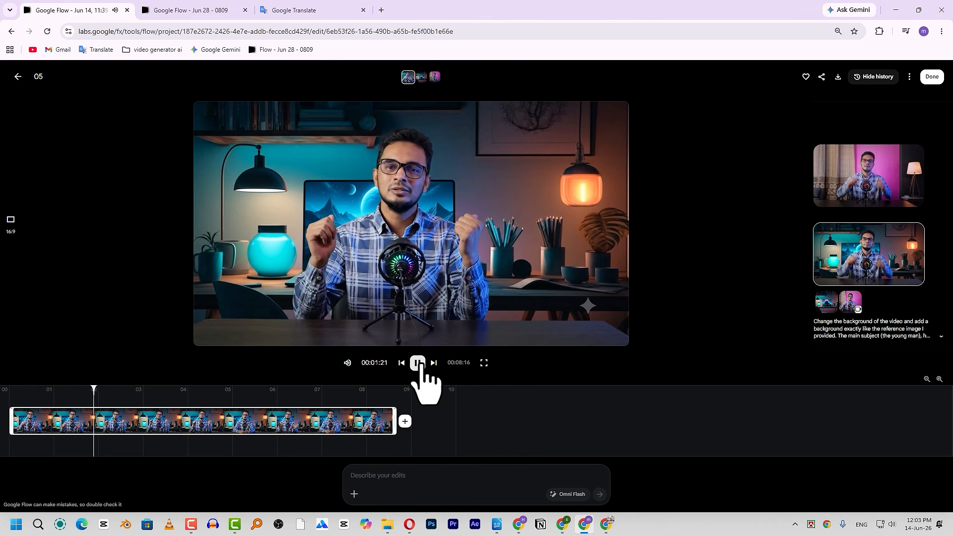
click(418, 363)
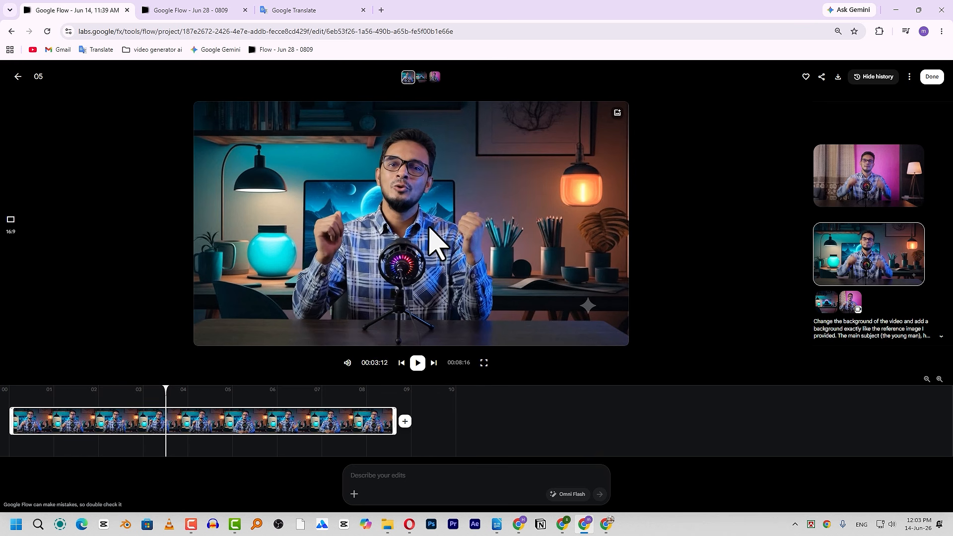
click(417, 363)
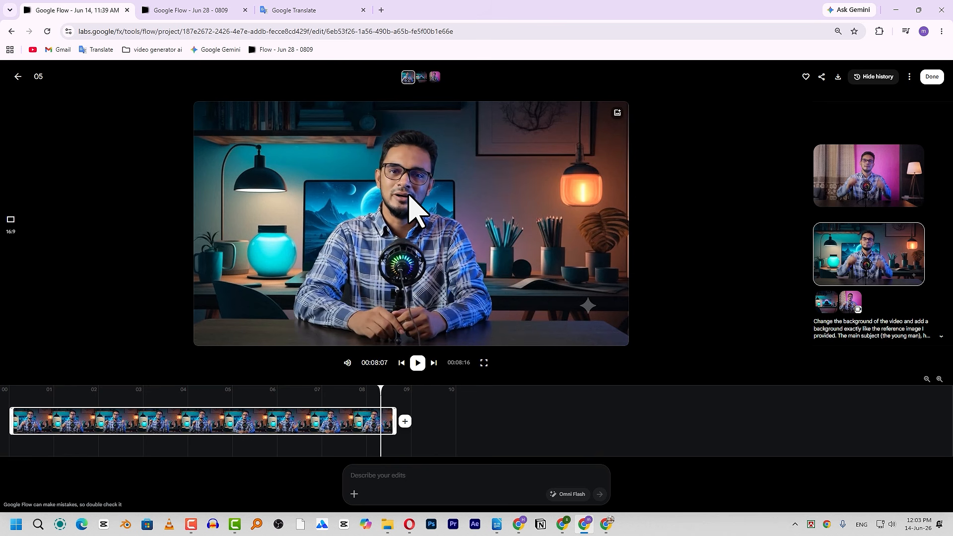
Switch to the Jun 28 - 0809 project and play the robot version of clip 01 and the girl version of clip 02.
click(224, 14)
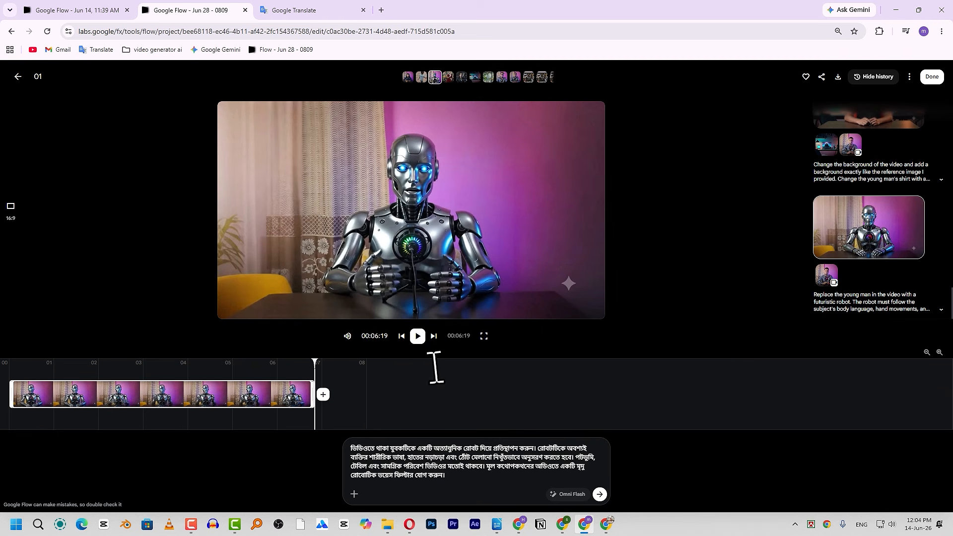
click(419, 343)
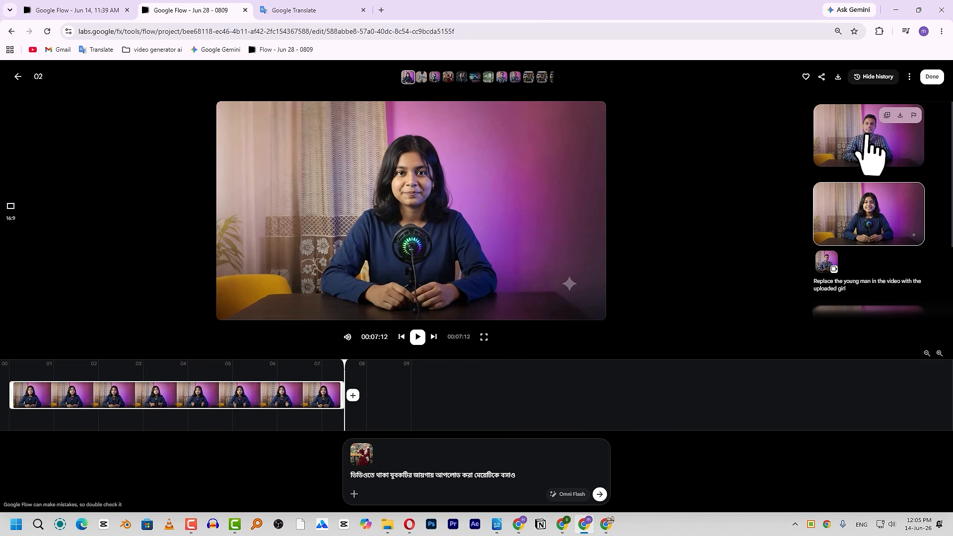
mouse_move(361, 469)
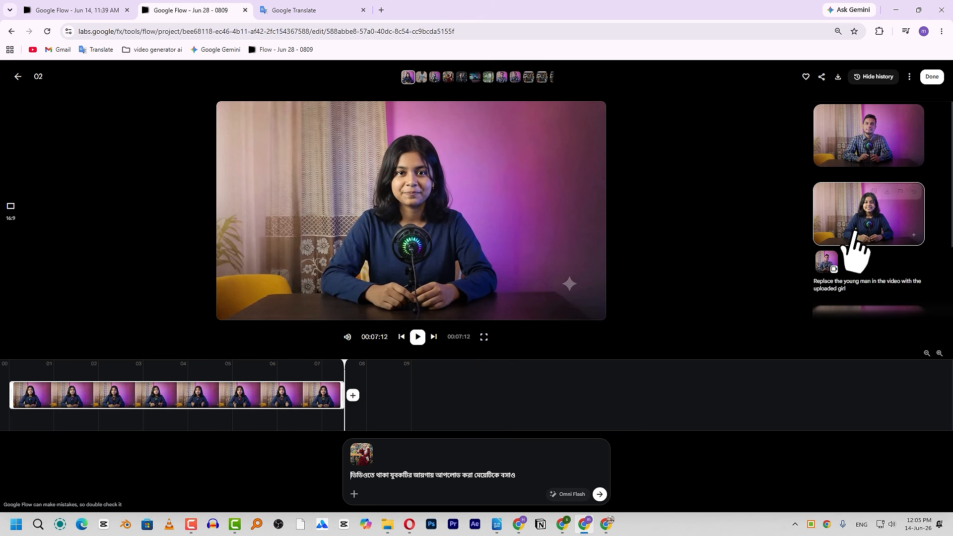
click(115, 399)
click(417, 337)
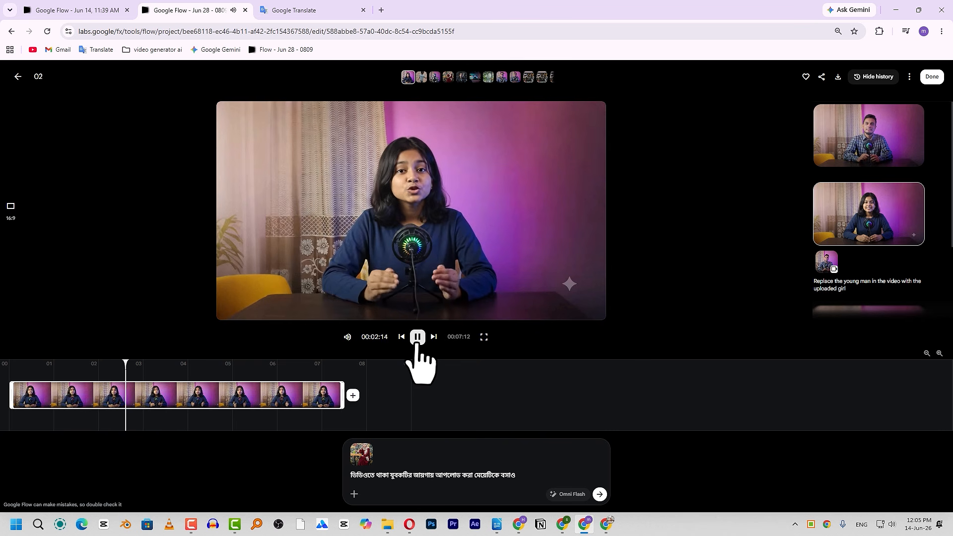
click(417, 337)
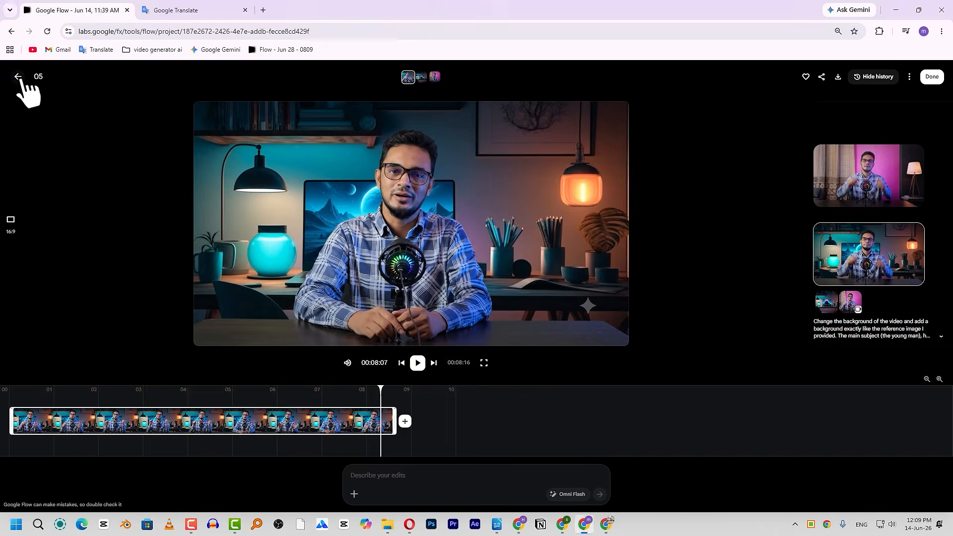
Return to the project's media, upload the cyclist video 15852917_720_1280_30fps and agree to the video rights notice.
click(19, 76)
click(354, 487)
click(340, 439)
double_click(630, 284)
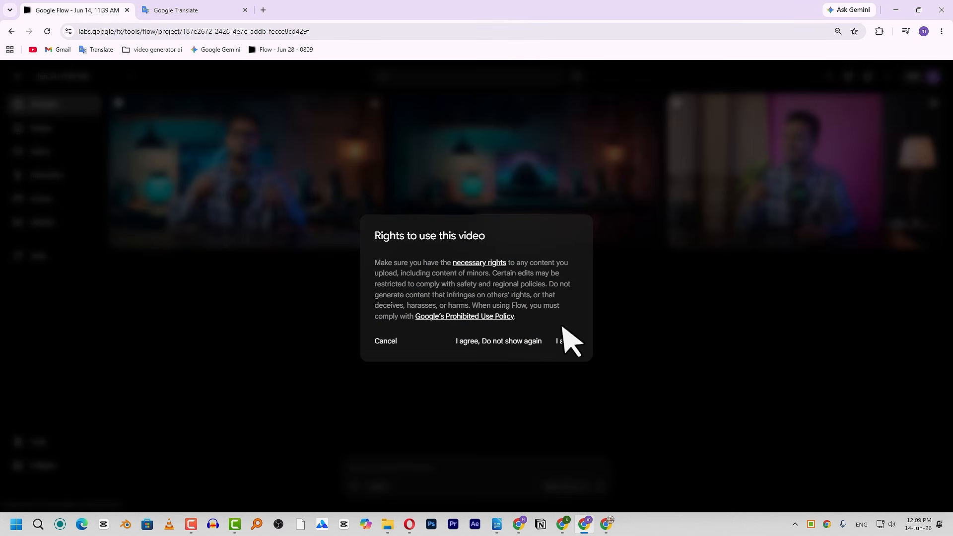
click(567, 341)
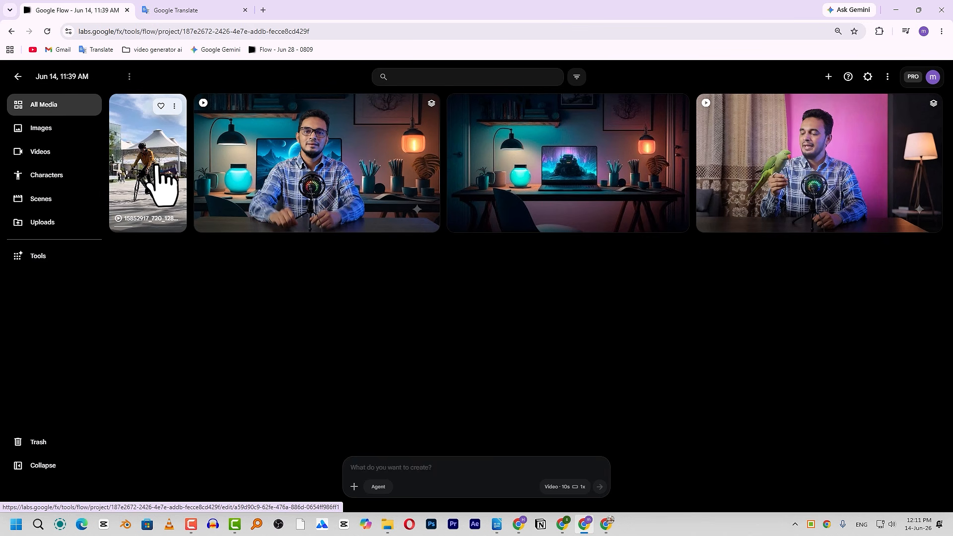
Open the cyclist clip for editing and trim its end so that it lasts 00:09:19.
click(159, 181)
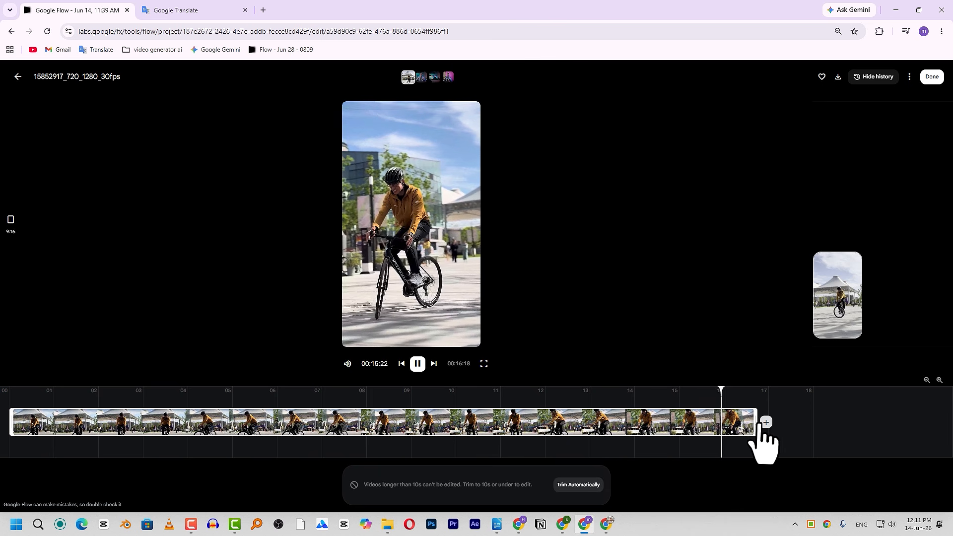
drag(754, 420, 447, 429)
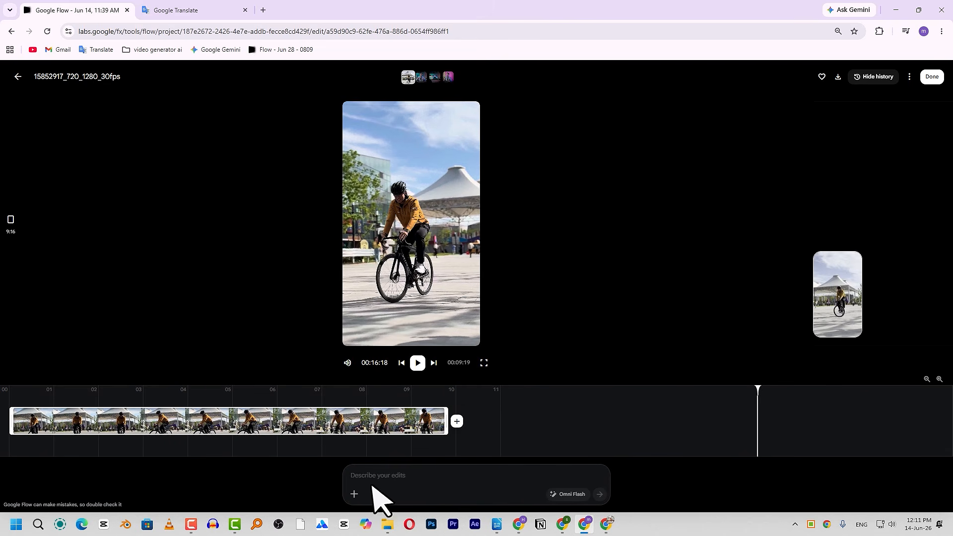
Write a Bengali prompt replacing the bicycle with a realistic brown horse and keeping the young man's appearance, clothing and background 100% unchanged.
text(সাইকেলটিকে একটি বাস্তবসম্মত বাদামি ঘোড়া দিয়ে পরিবর্তন করে দাও। মূল সাবজেক্ট যুবকটির চেহারা, পোশাক ১০০% অপরিবর্তিত থাকবে।)
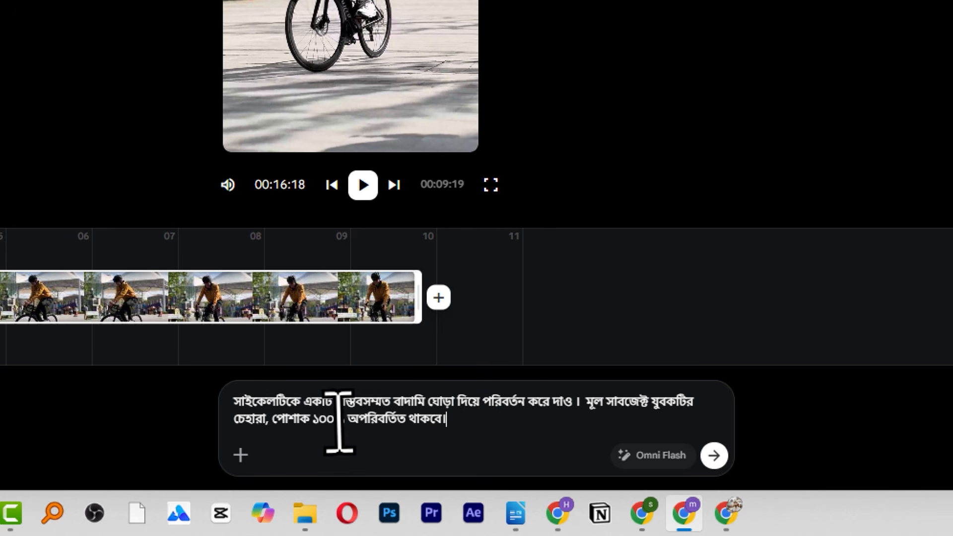
click(310, 420)
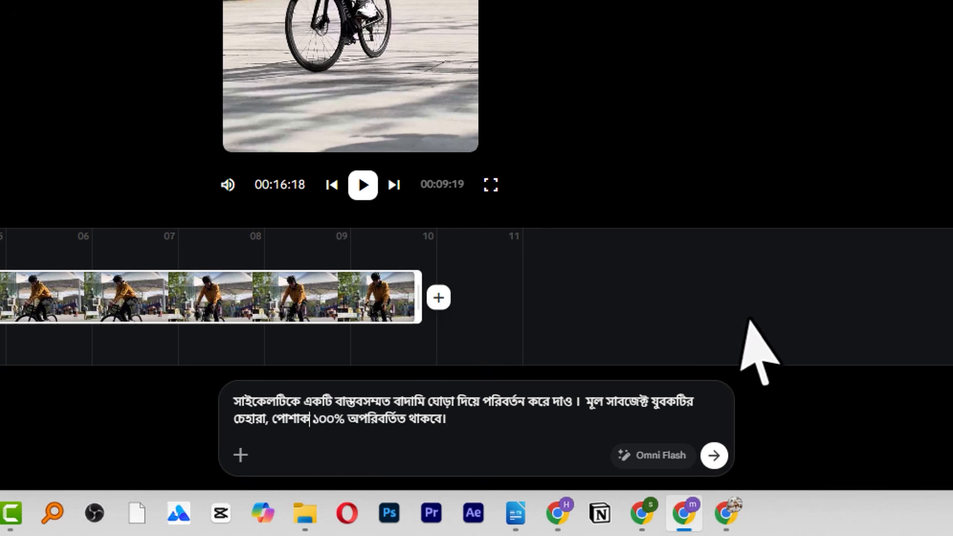
text(, background)
Replace the Bengali prompt with its English version asking for a realistic brown horse, generate the edit and play the result.
key(ctrl+a)
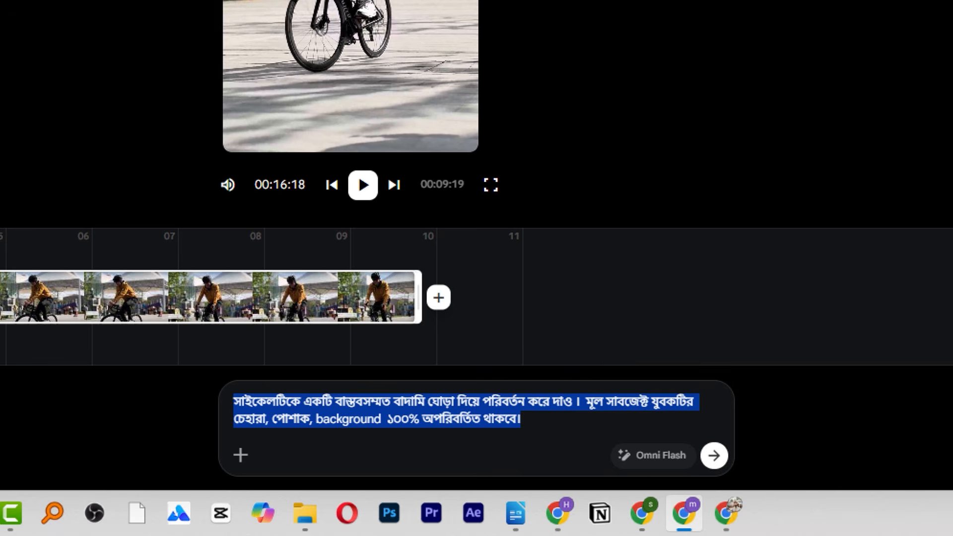
key(ctrl+v)
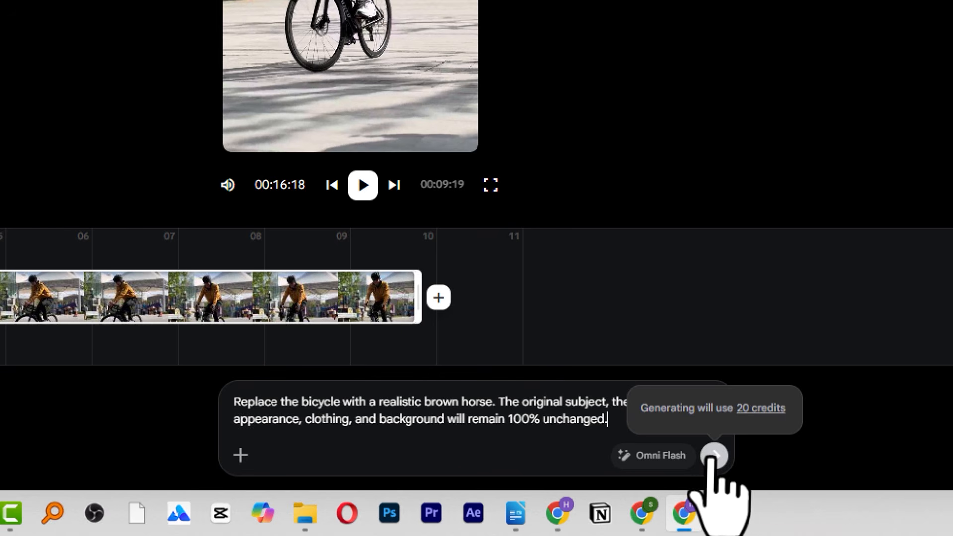
click(714, 456)
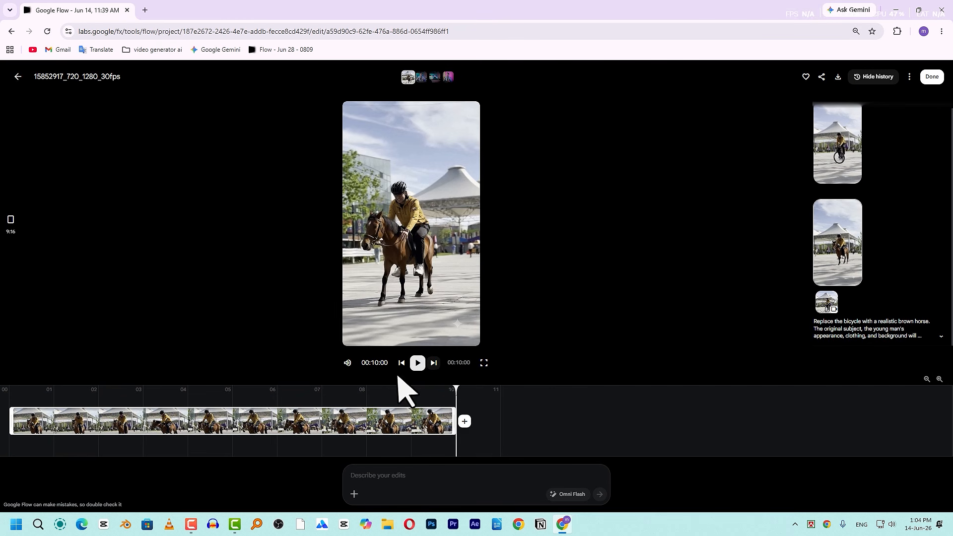
click(418, 363)
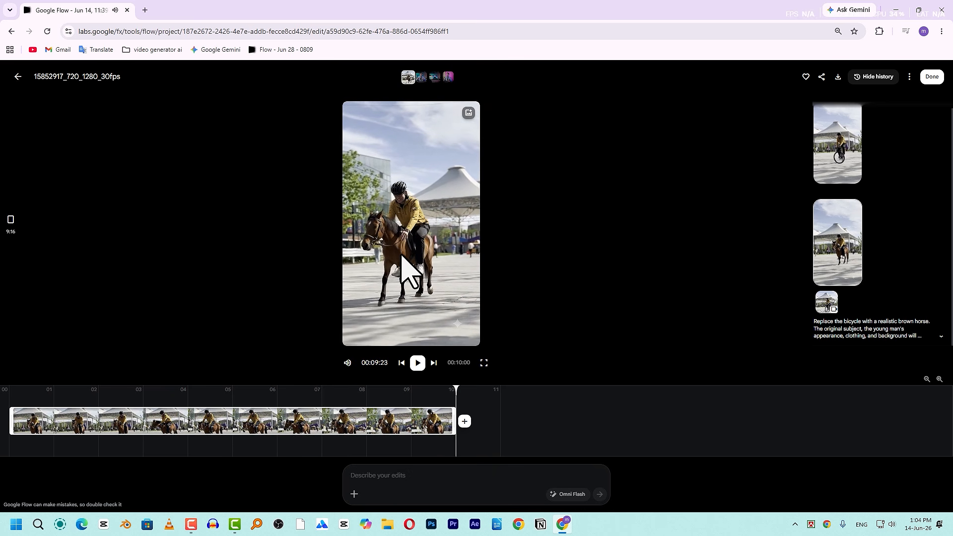
click(417, 362)
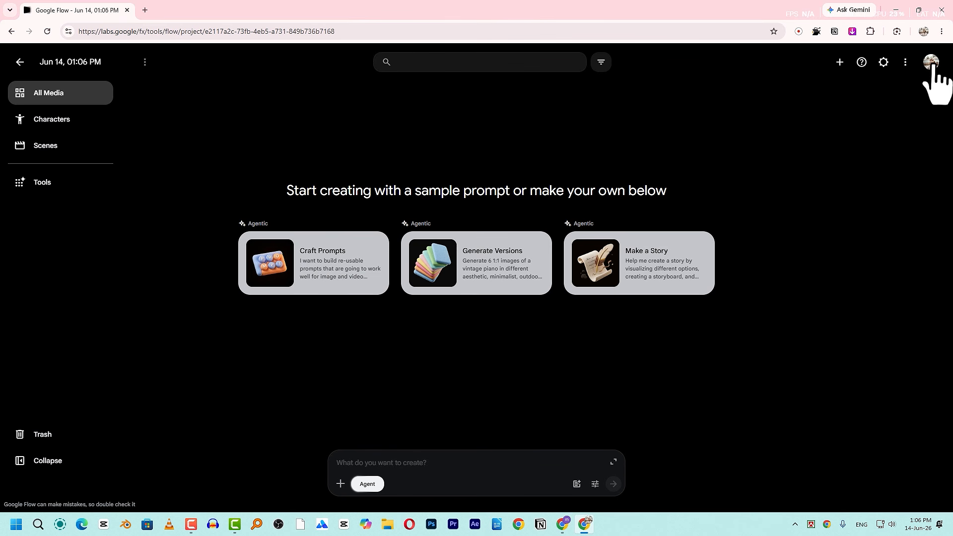
Check the account's avatar option and start creating an avatar from the avatar section of the prompt's assets.
click(931, 62)
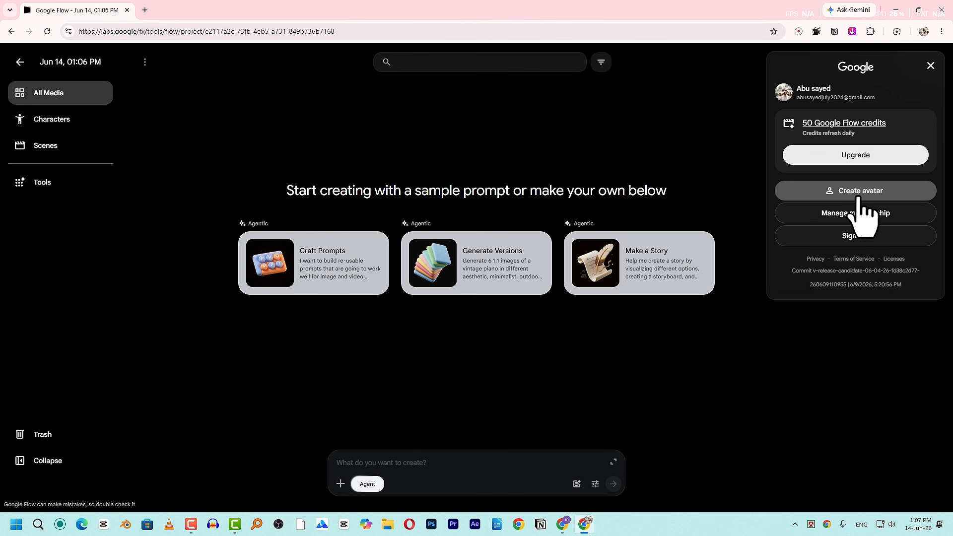
click(341, 484)
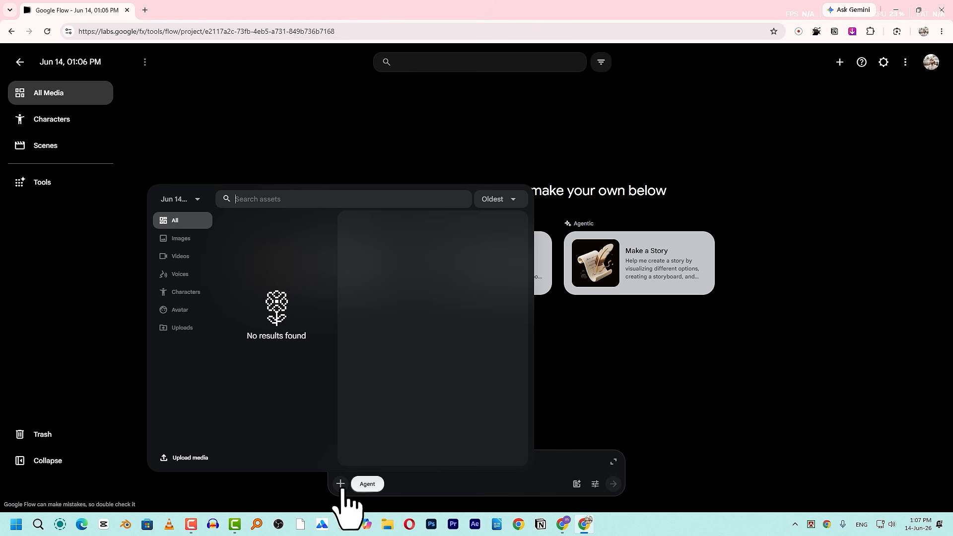
click(179, 316)
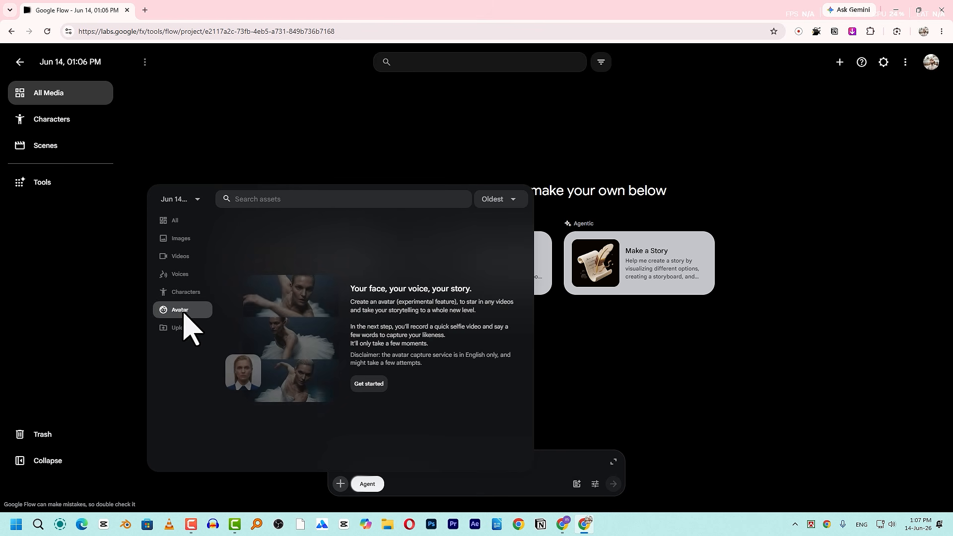
click(372, 384)
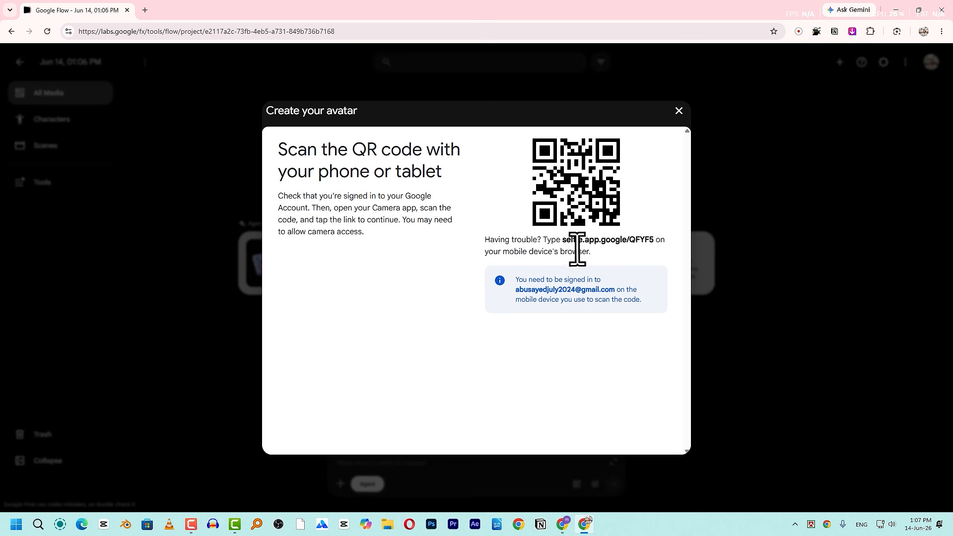
Copy the mobile link shown below the avatar QR code.
drag(561, 244, 612, 244)
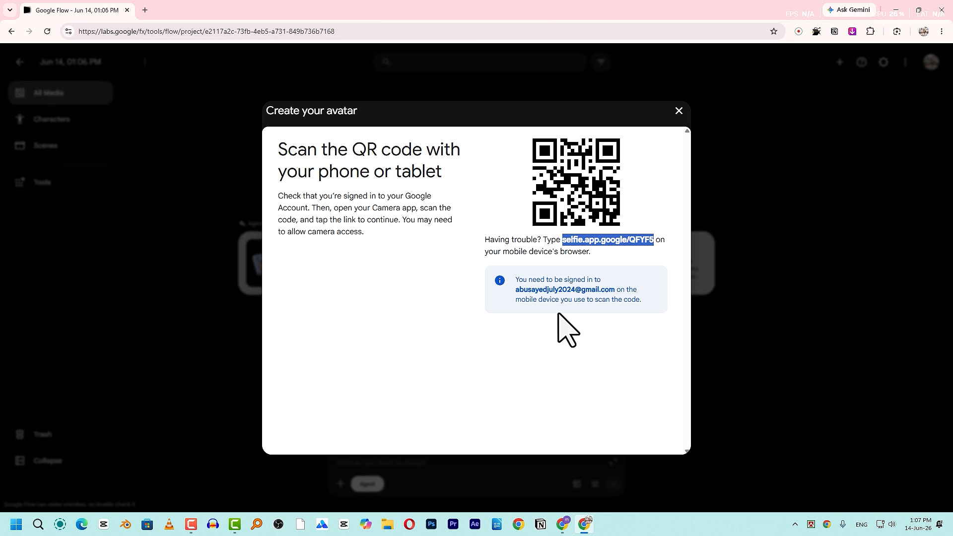
click(569, 243)
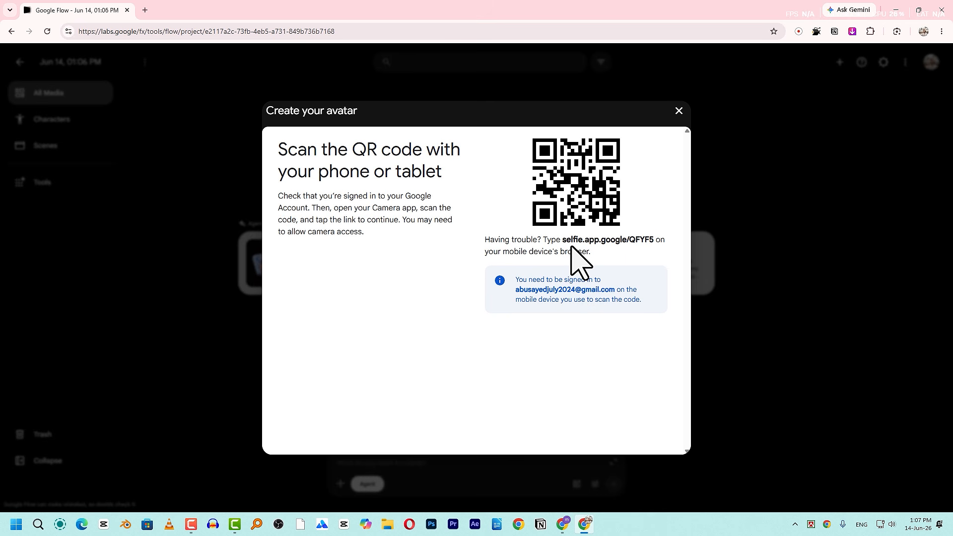
drag(565, 242, 652, 241)
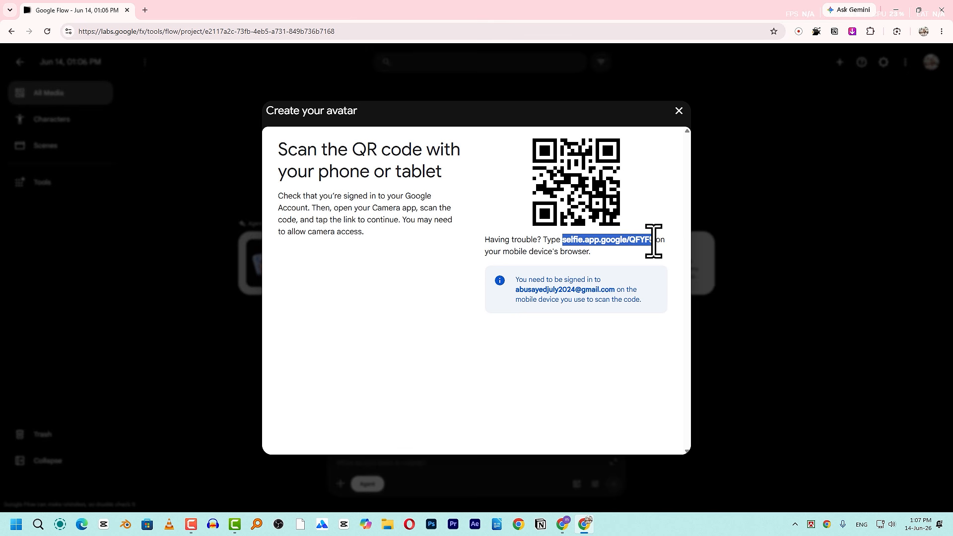
right_click(642, 241)
click(662, 252)
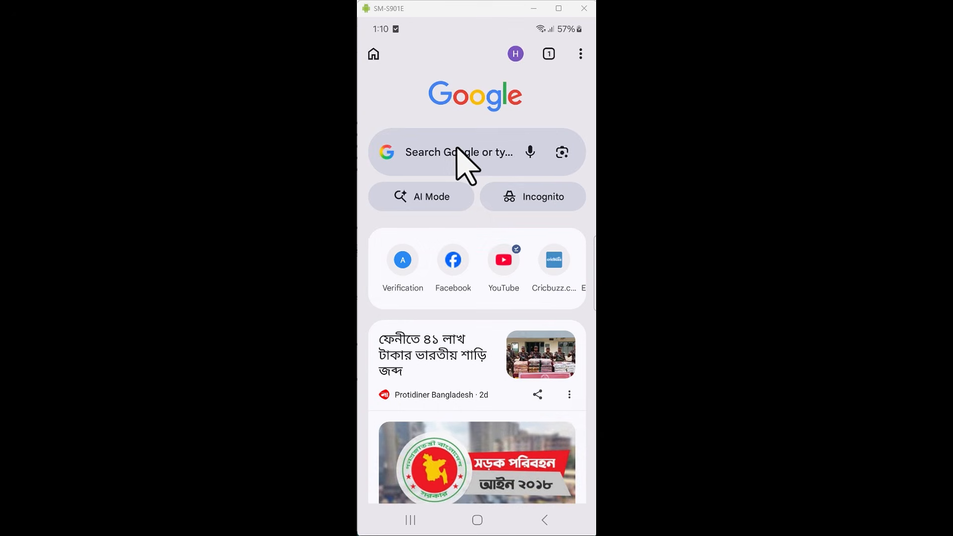
Switch to the mirrored phone's browser and open the copied avatar recording link.
click(454, 151)
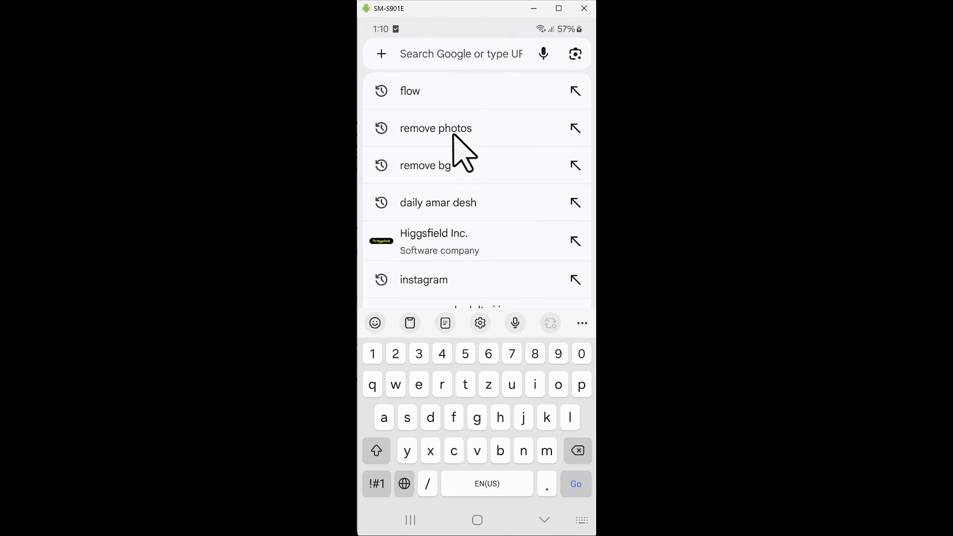
key(ctrl+v)
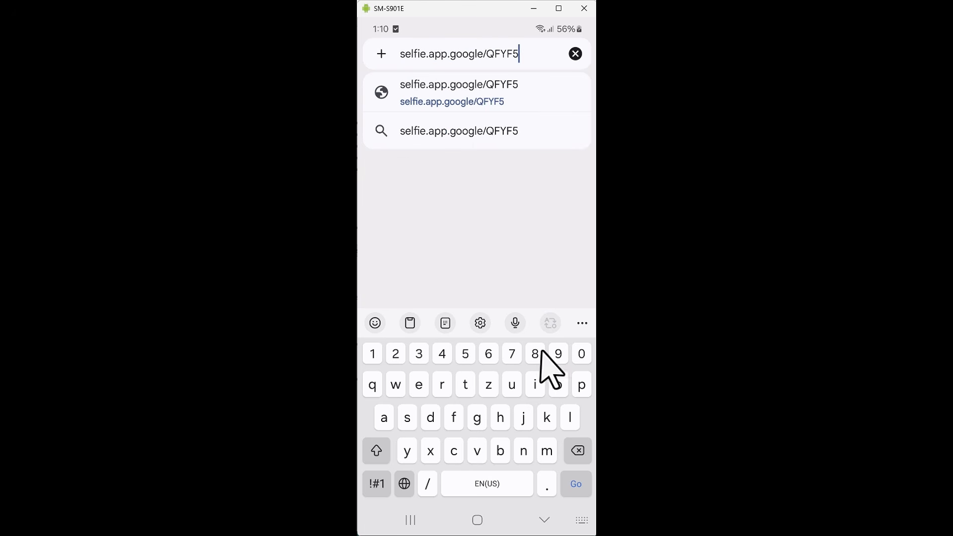
click(573, 483)
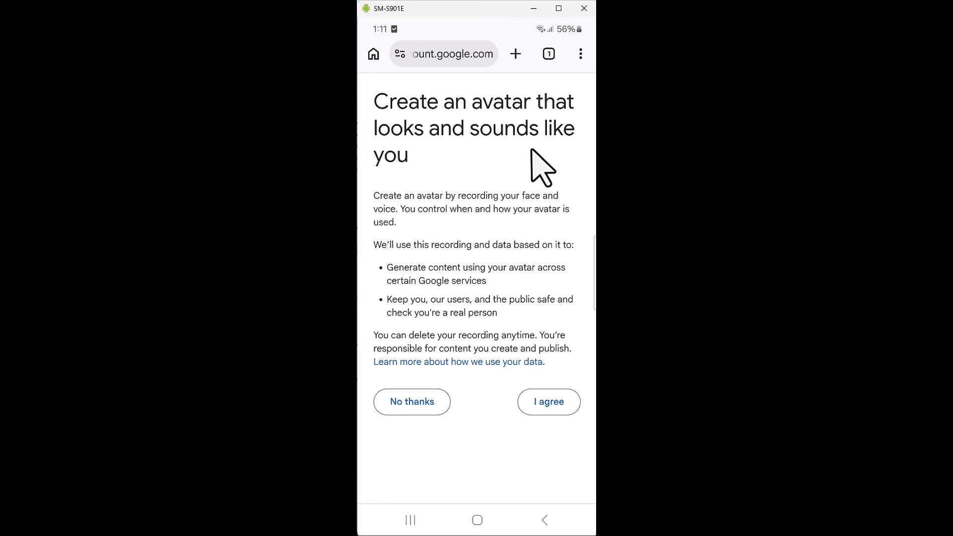
Agree to the avatar terms, continue past the recording tips, record the selfie and voice, and finish the avatar setup.
click(552, 401)
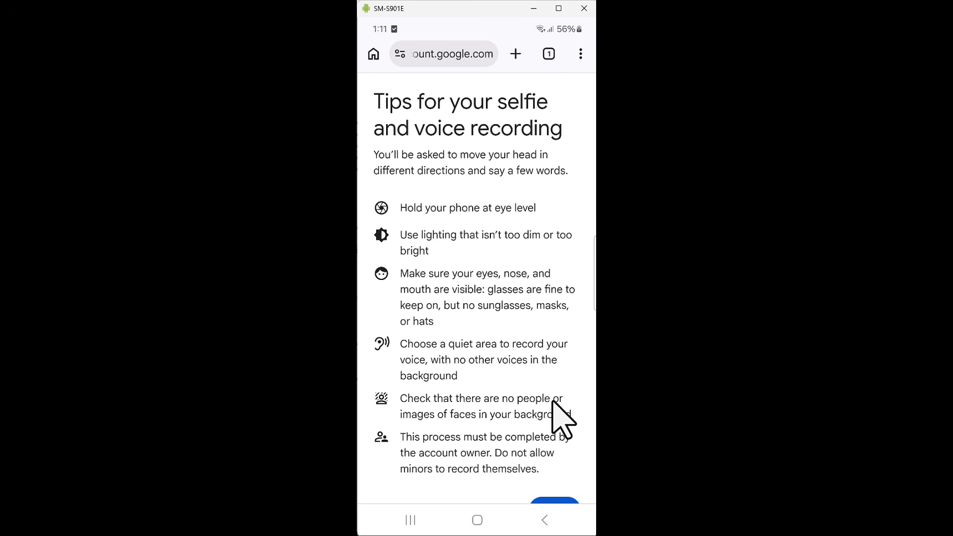
scroll(532, 305, down, 2)
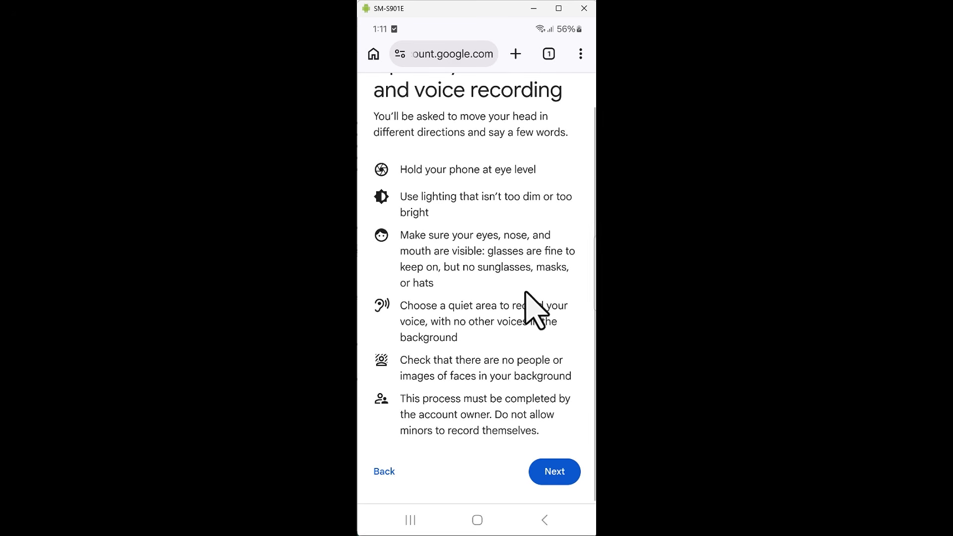
click(554, 477)
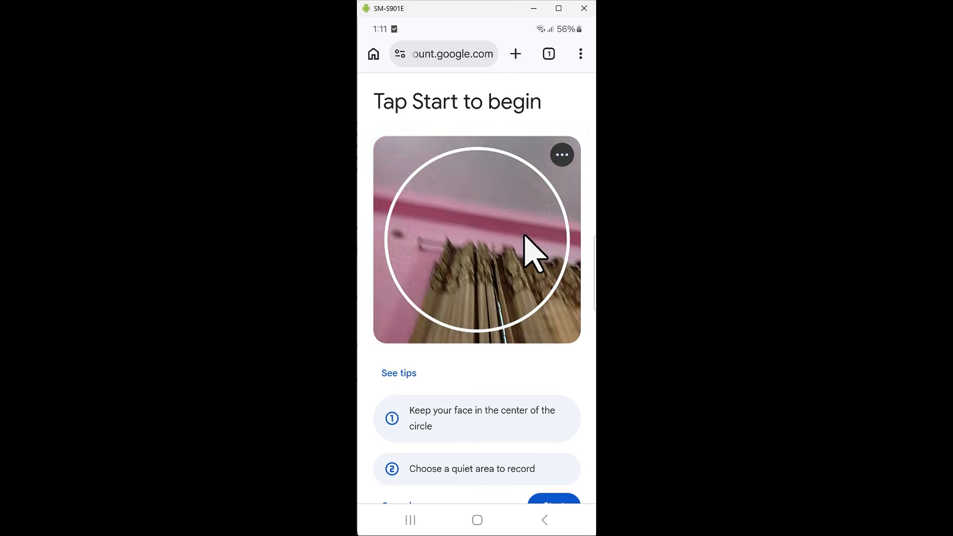
scroll(527, 268, down, 1)
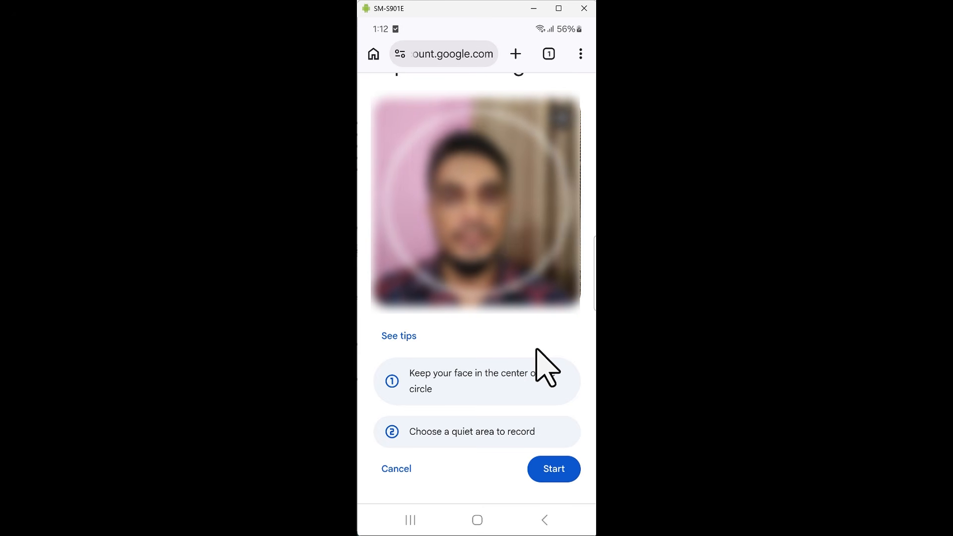
click(559, 475)
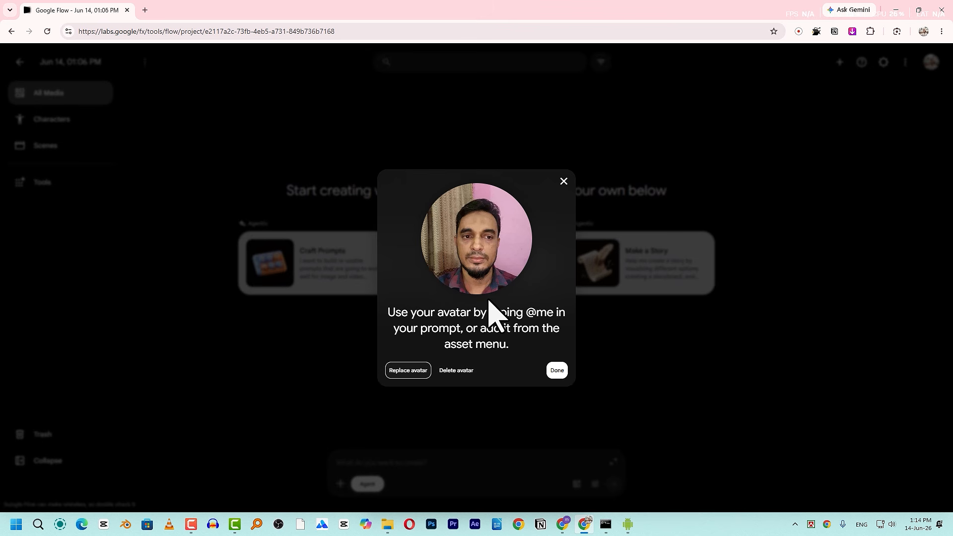
click(556, 372)
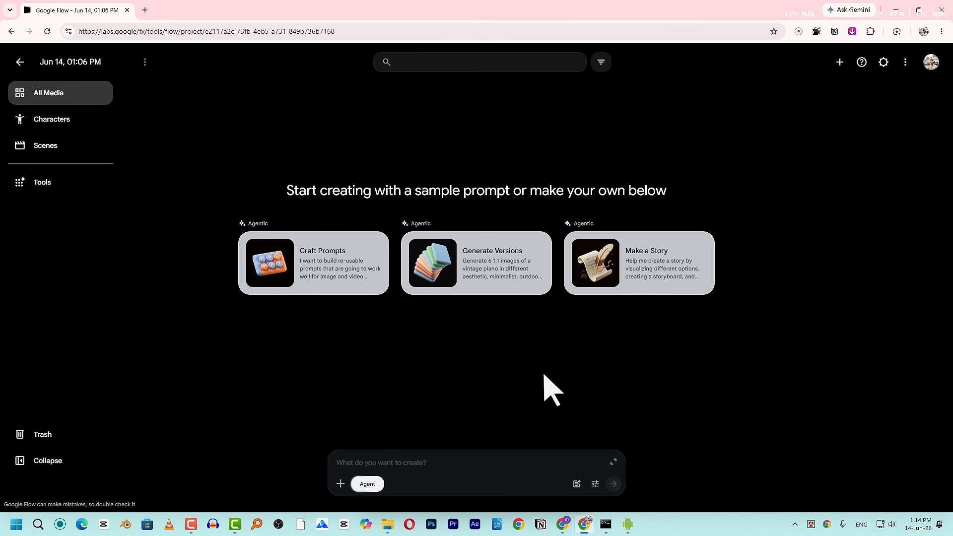
Examine the new avatar in the prompt's assets and its replace and delete options in the account's avatar management.
click(340, 486)
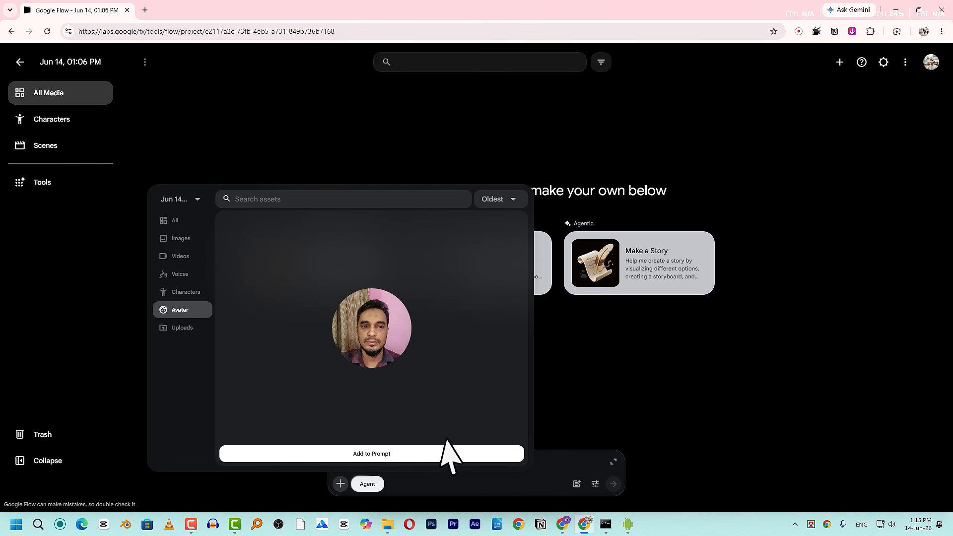
click(928, 64)
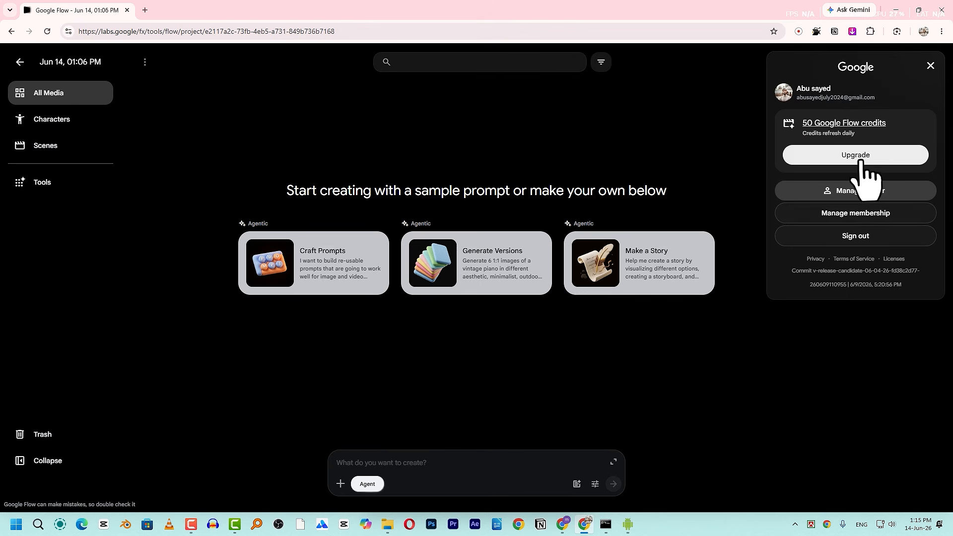
click(863, 192)
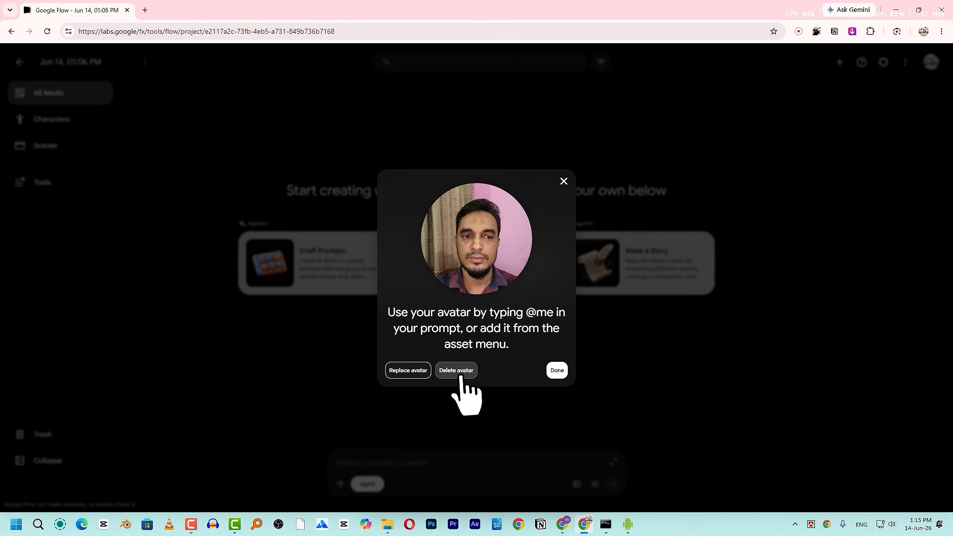
click(563, 182)
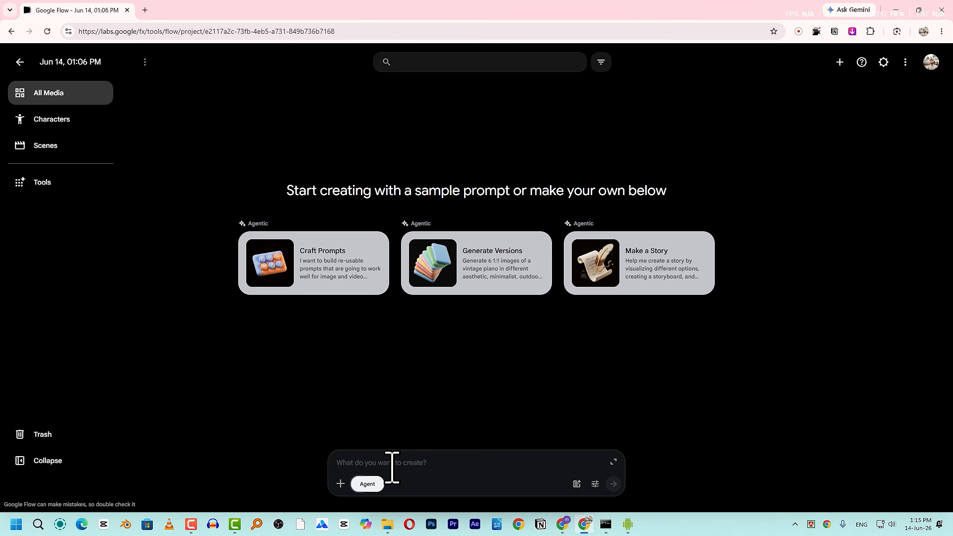
Turn off Agent mode, check the avatar among the prompt's assets and return to the empty prompt.
click(367, 484)
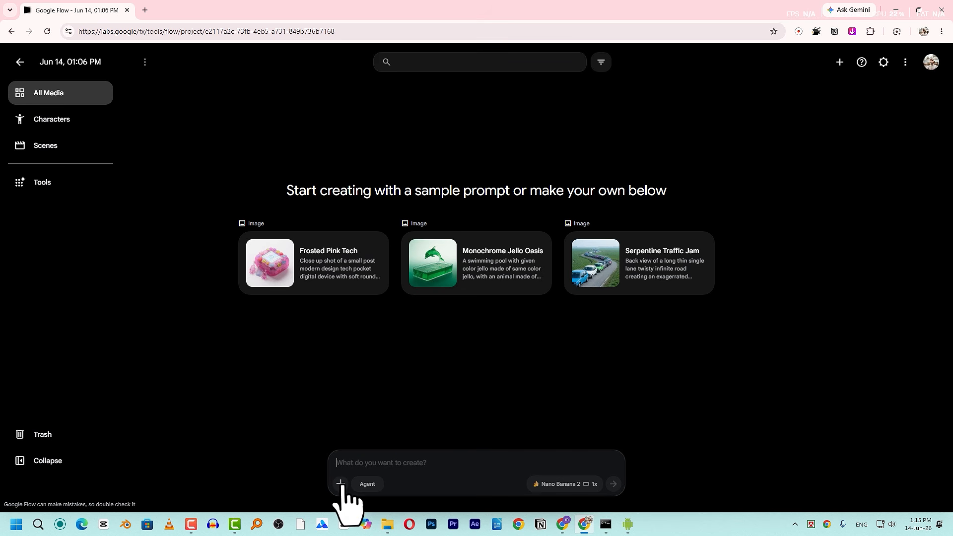
click(341, 484)
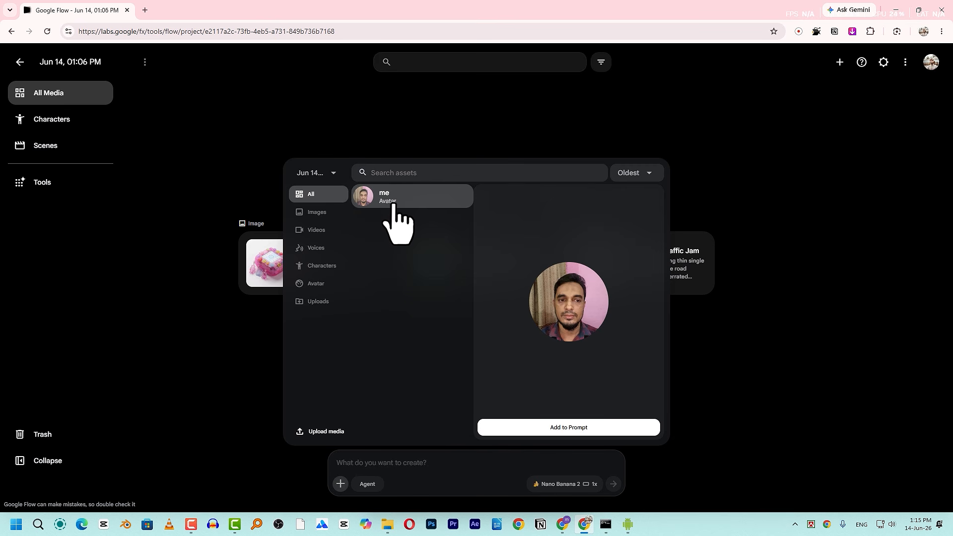
click(363, 462)
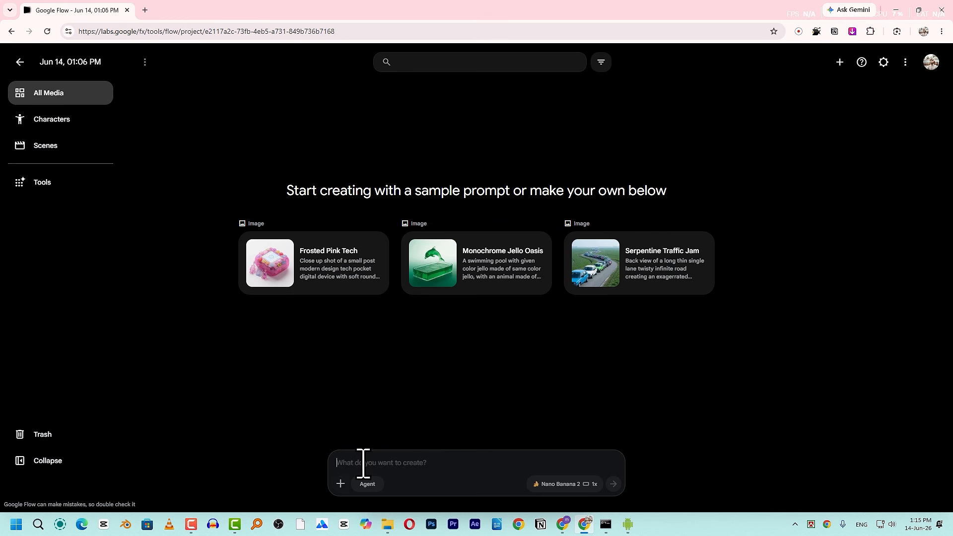
Insert the "me" avatar into the empty prompt as a reference.
text(@)
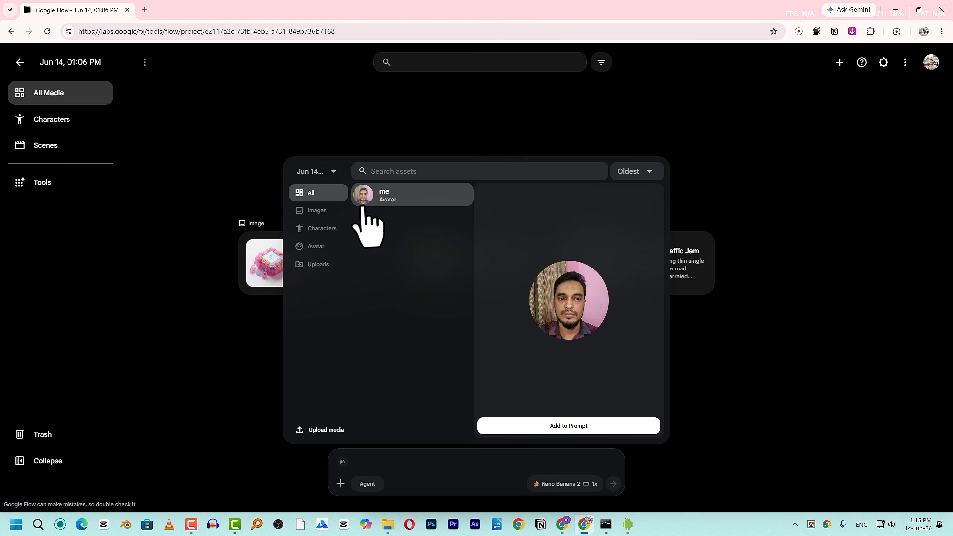
click(319, 246)
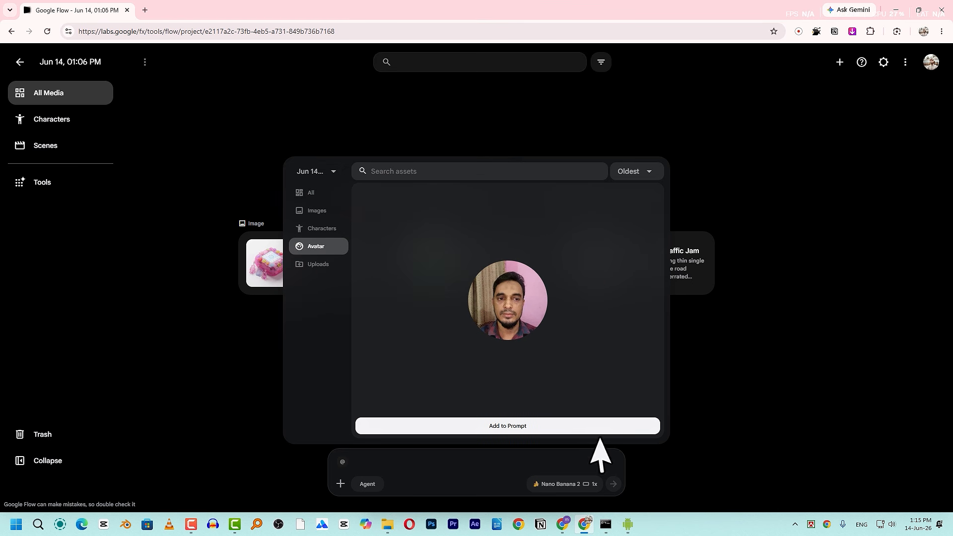
click(520, 427)
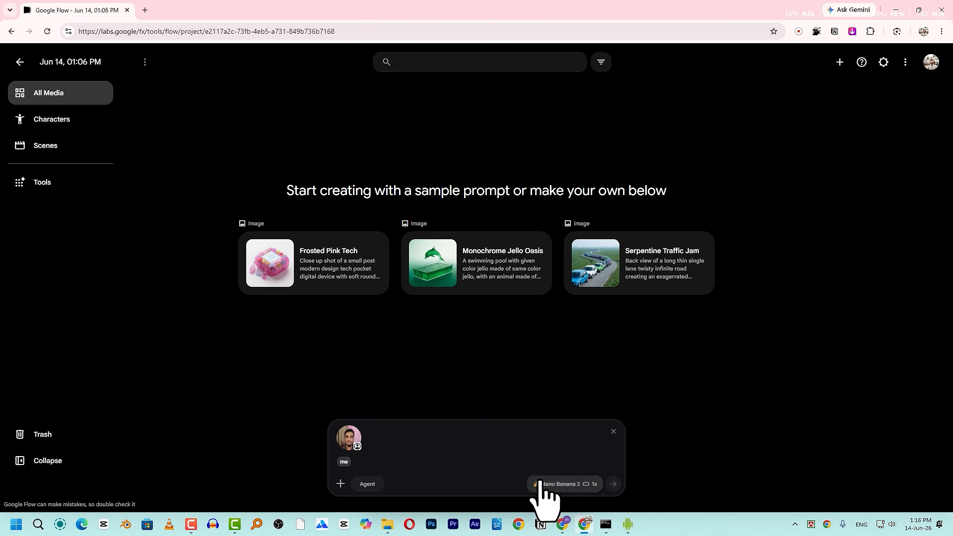
Switch the generation type from image to video and choose the Omni Flash model.
click(559, 482)
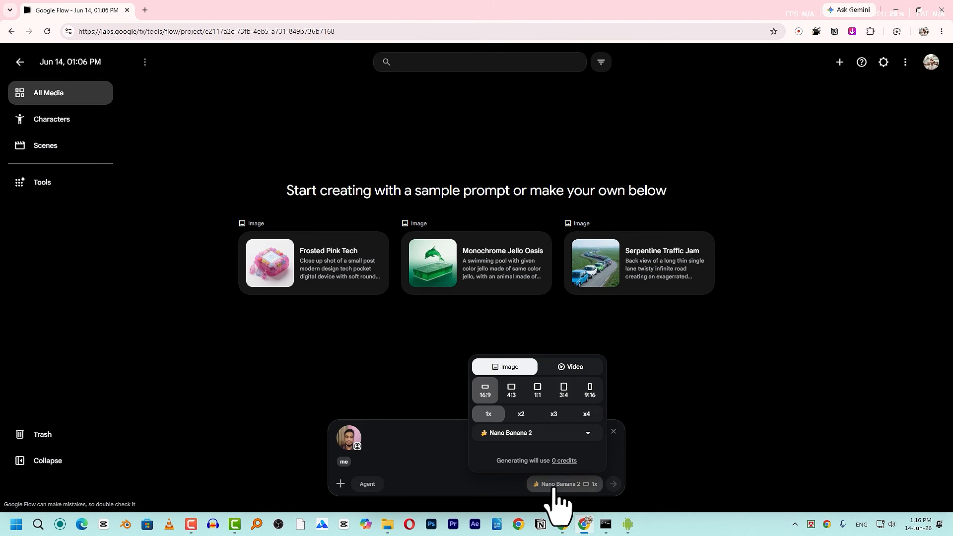
click(574, 371)
click(531, 444)
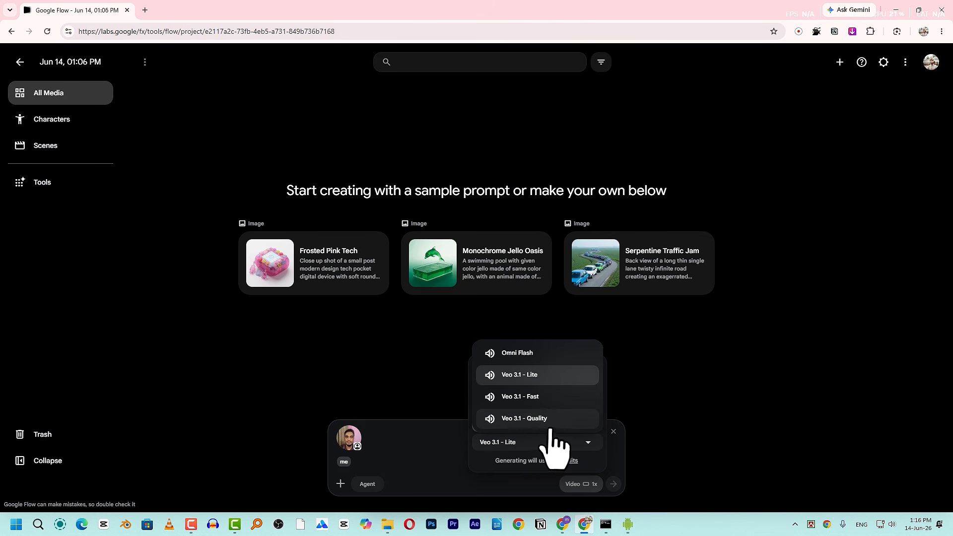
click(530, 353)
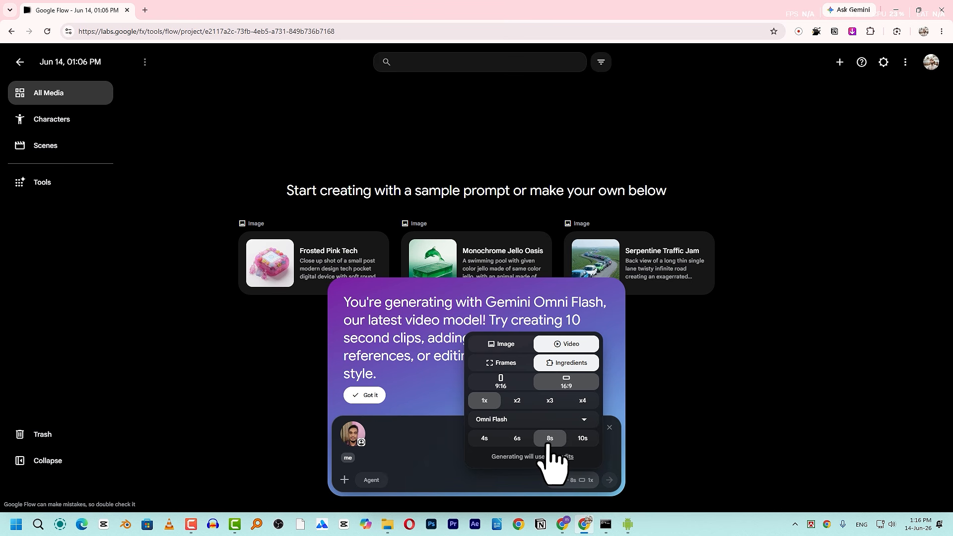
click(421, 475)
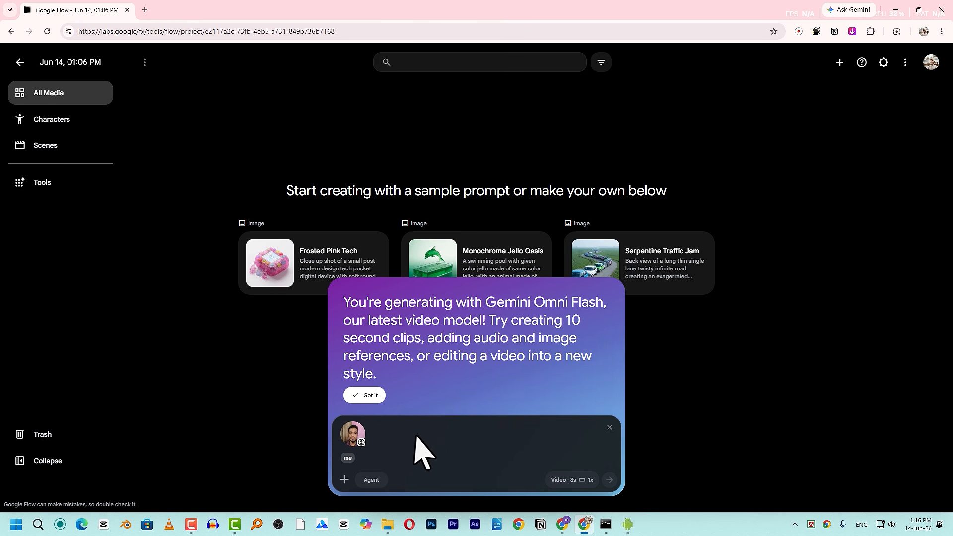
Enter a Bengali prompt for the avatar walking on a snowy mountain peak in winter gear and speaking Bengali to the camera, and generate the video.
key(ctrl+v)
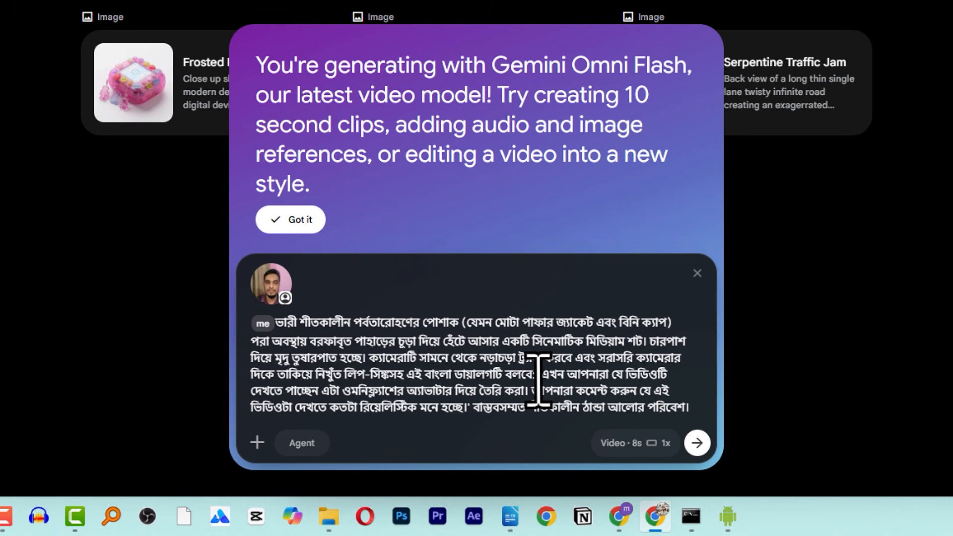
drag(538, 377, 636, 392)
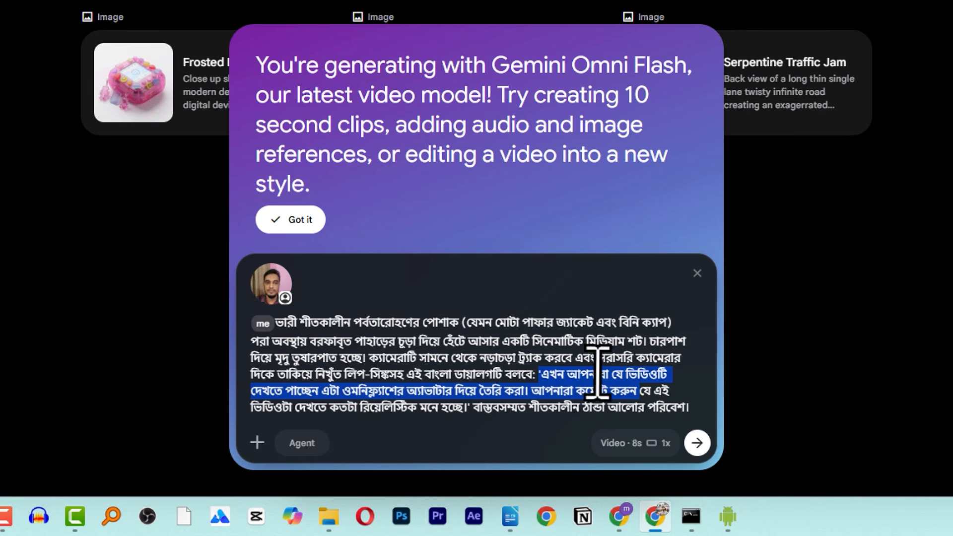
click(537, 374)
drag(571, 382, 656, 392)
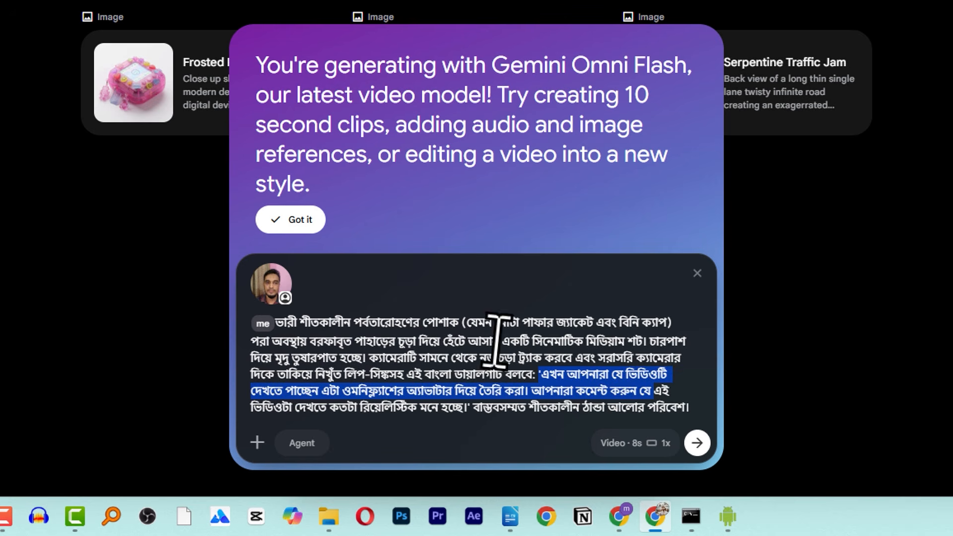
click(697, 442)
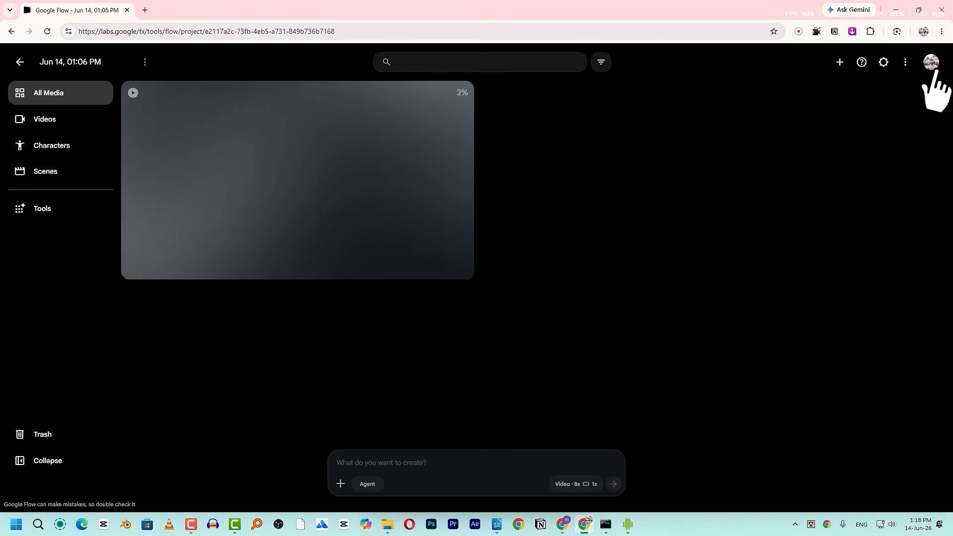
Play the generated snowy mountain clip to check the avatar's look and speech, and return to the project's media.
click(931, 59)
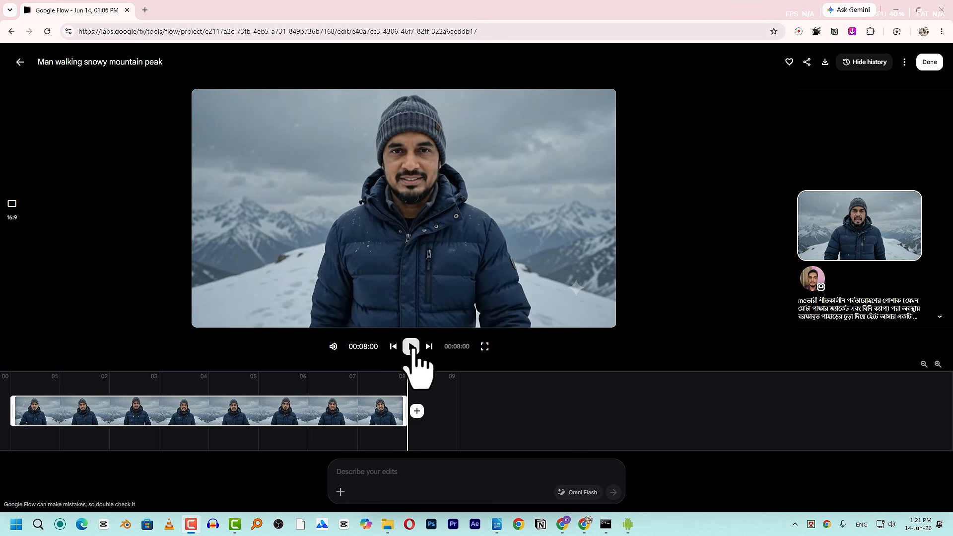
click(411, 346)
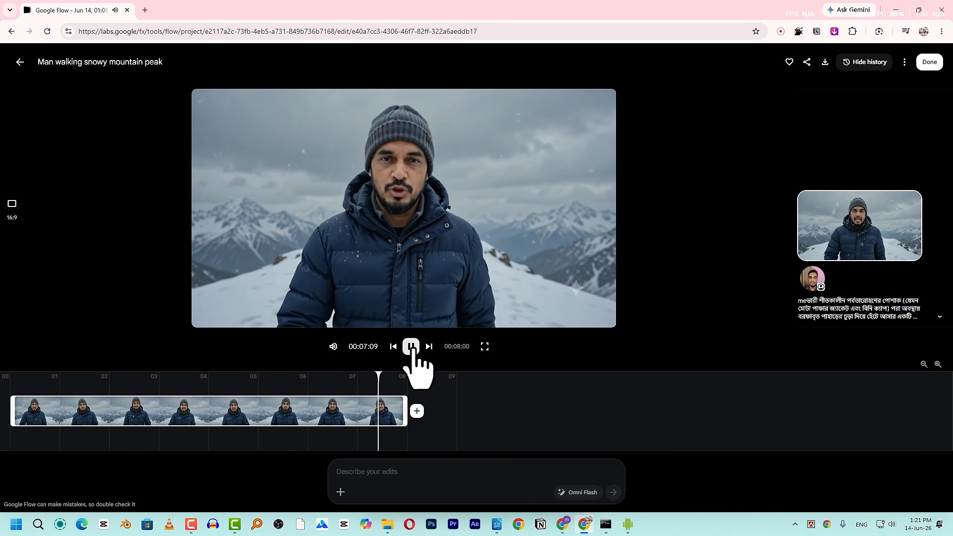
click(411, 347)
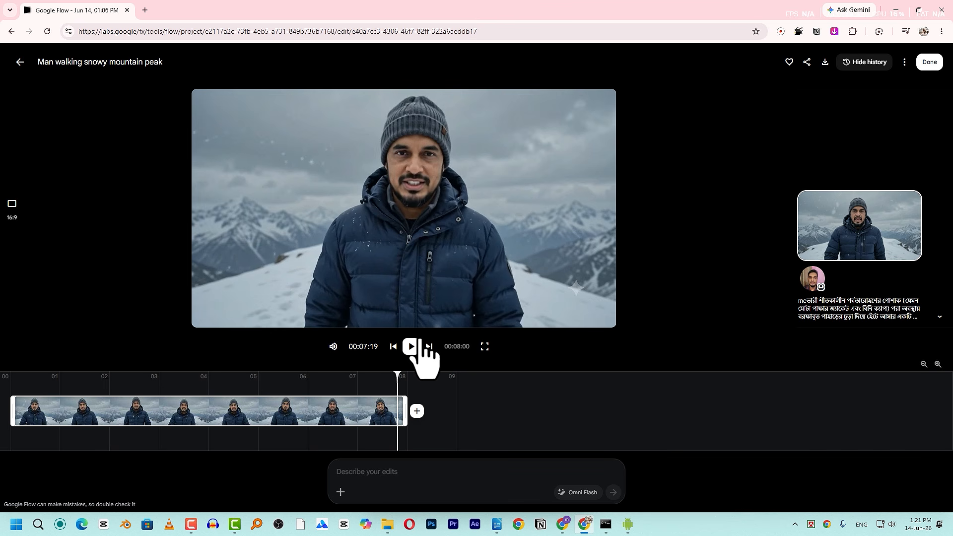
click(21, 62)
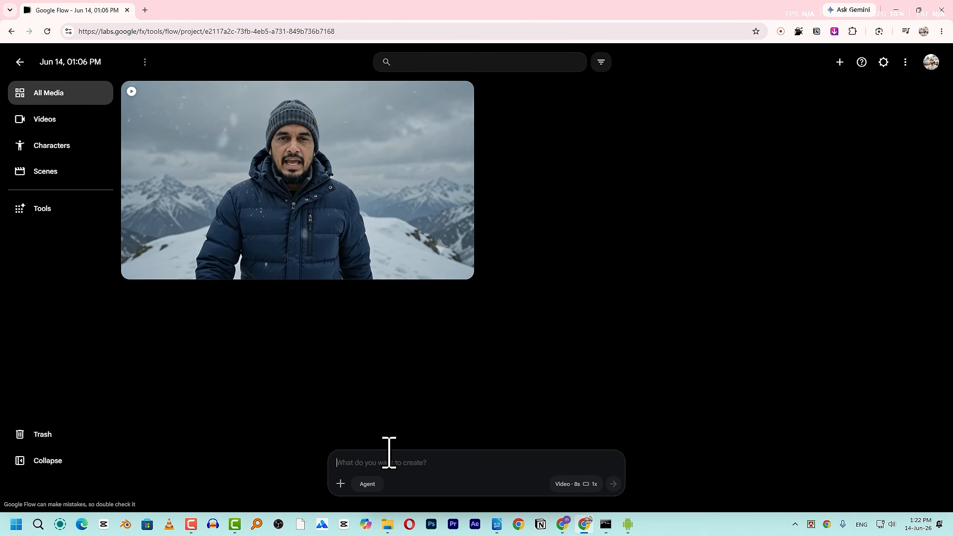
Start a new prompt with the "me" avatar followed by "বসে কম্পিউটারে কাজ করছে,".
mouse_move(382, 196)
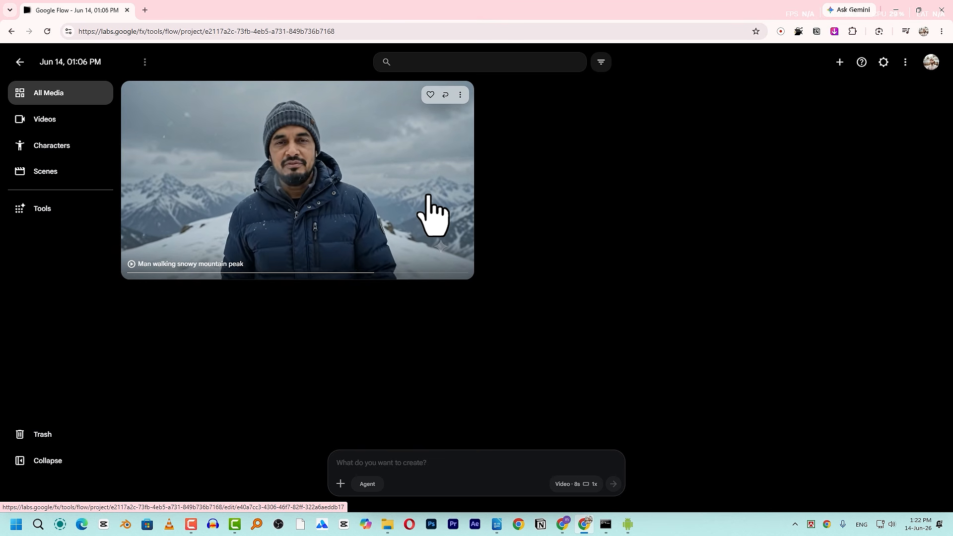
click(366, 474)
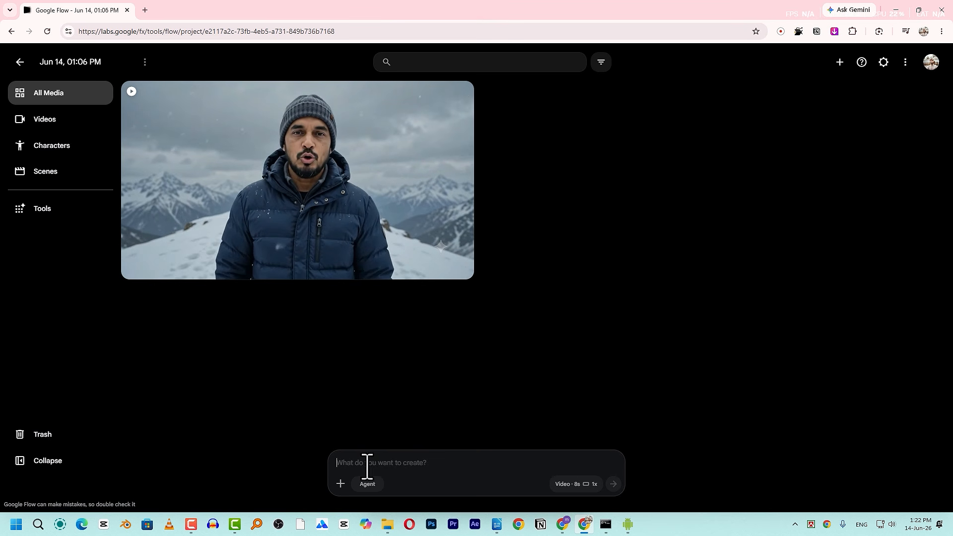
text(@)
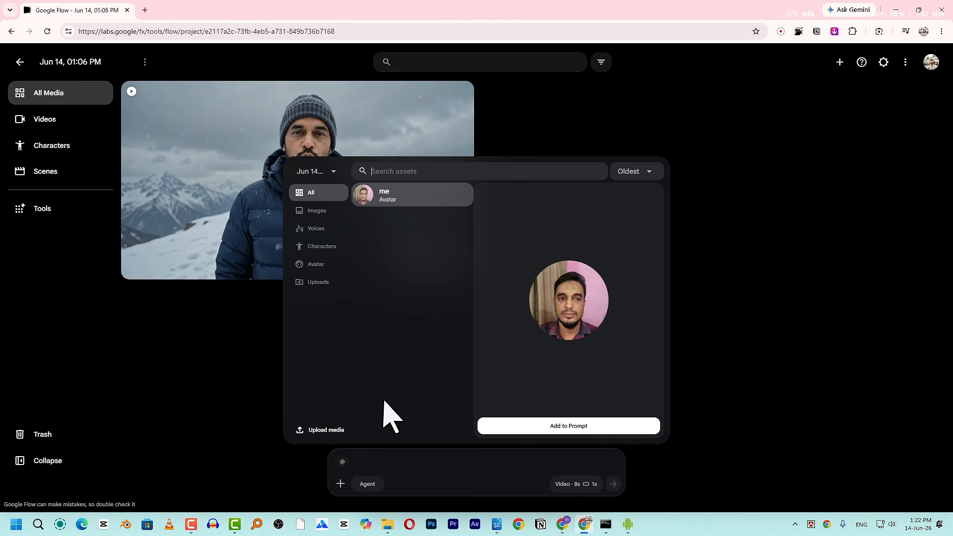
click(403, 201)
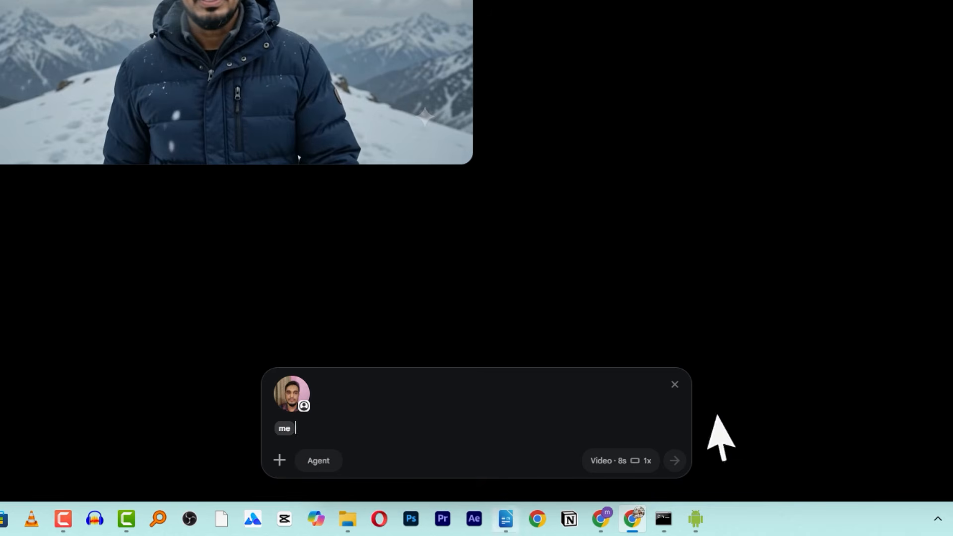
text(বসে কম্পিউটারে কাজ করছে,)
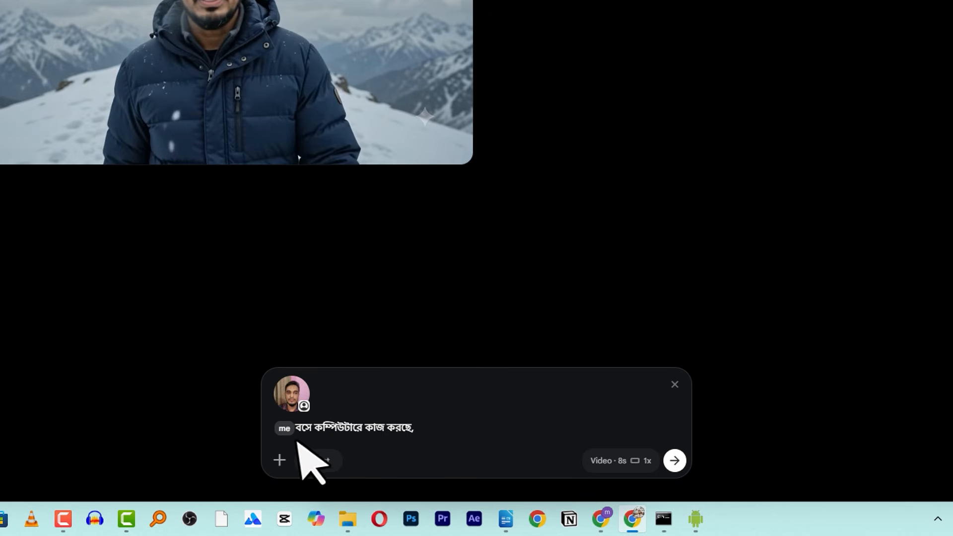
Upload the image of the woman in the maroon dress from the Desktop's footage folder and add it to the prompt.
click(279, 459)
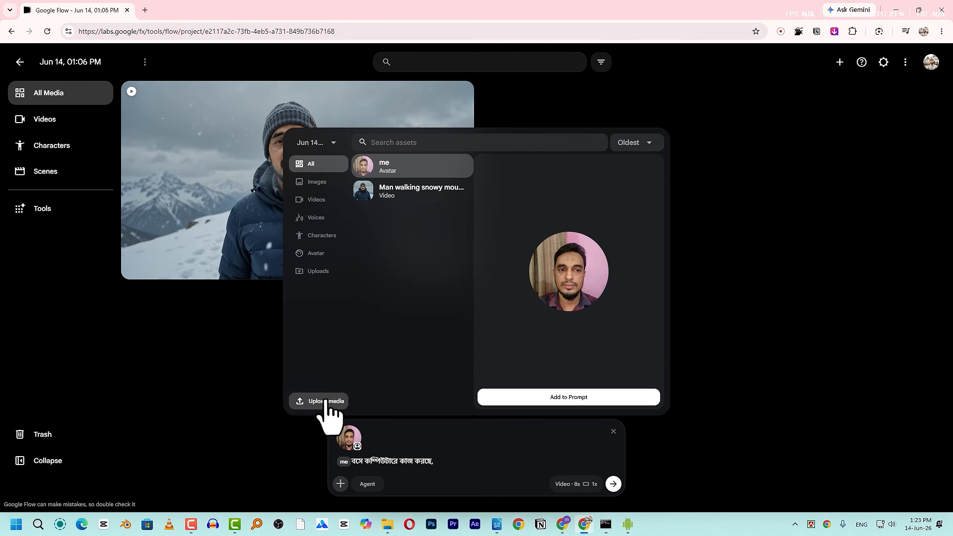
click(323, 401)
click(43, 127)
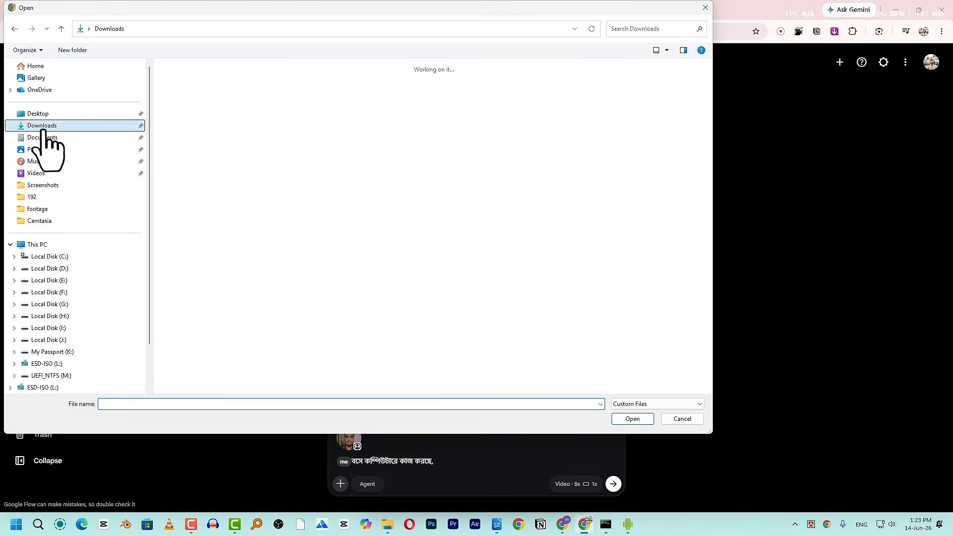
click(42, 115)
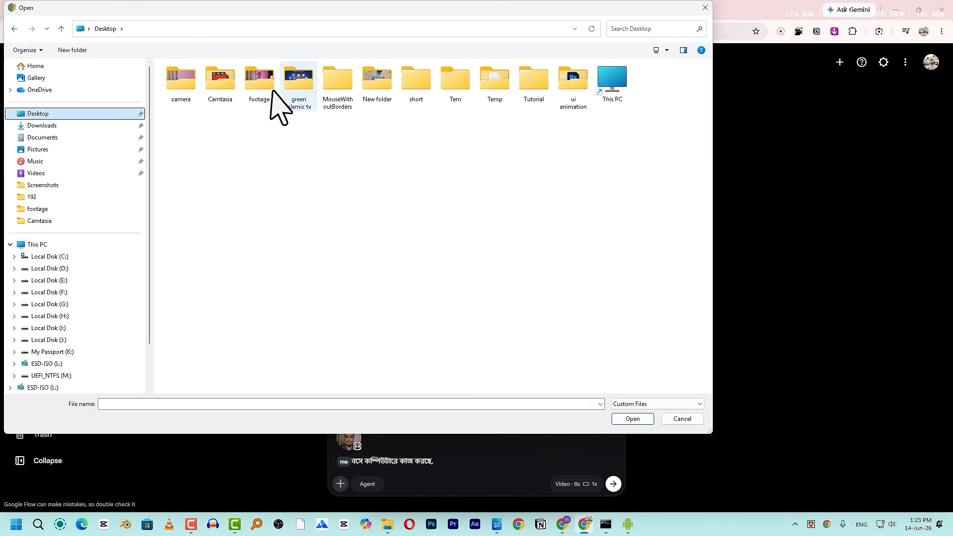
double_click(268, 100)
double_click(657, 262)
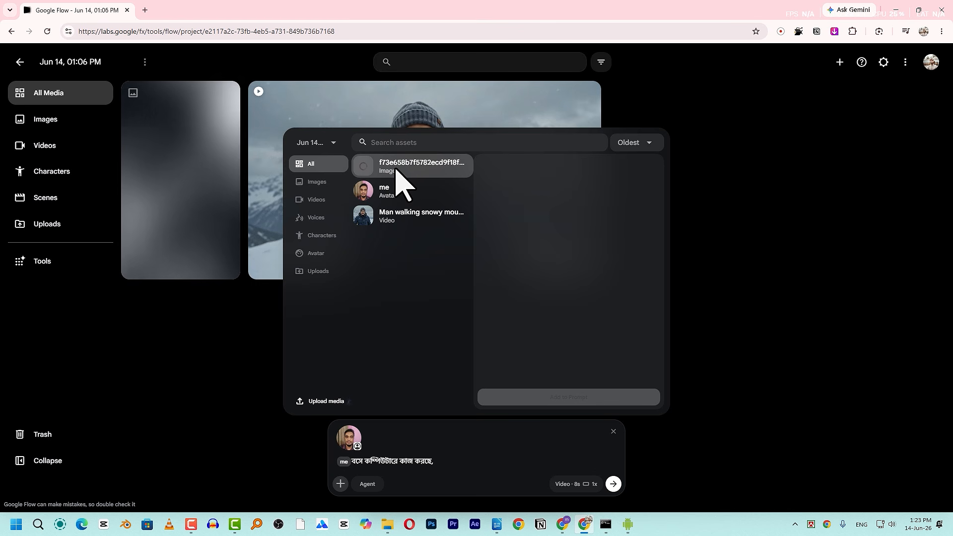
click(404, 219)
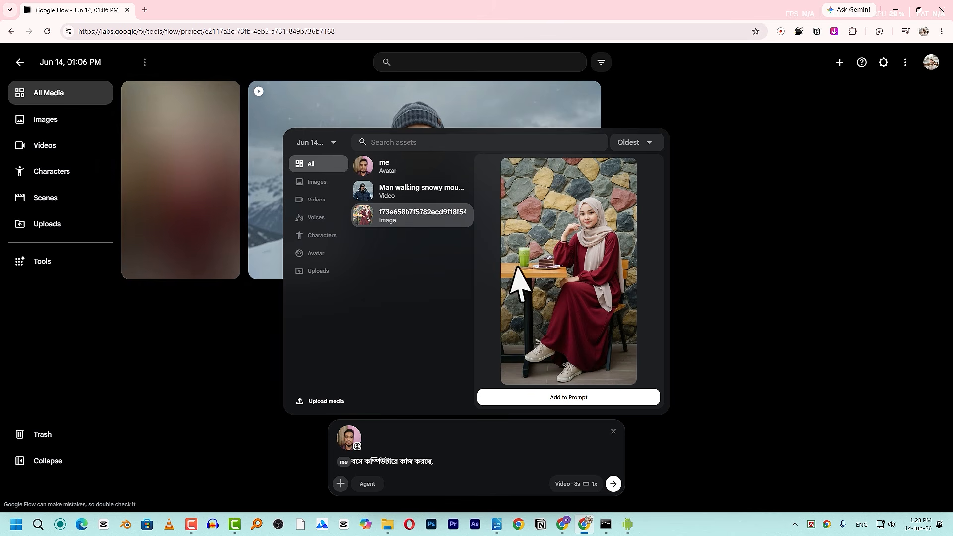
click(560, 397)
mouse_move(349, 443)
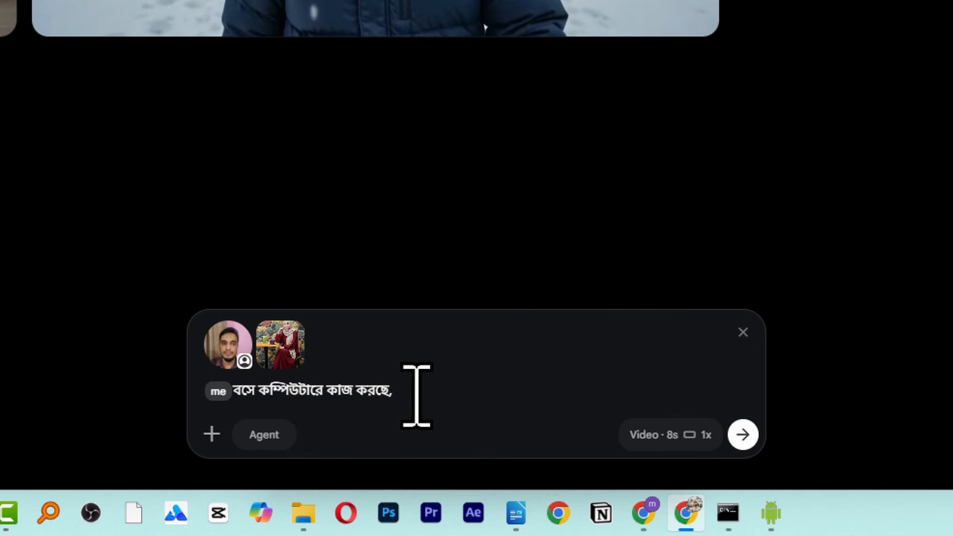
Mention the uploaded image in the prompt and continue with "এসে হাসি দিয়ে তার পাশে দাড়িয়ে আছে বাংলা ভাষায় বলছে ‘এই চলোনা আজকে কোথাও ঘুরতে যাই’ ।এরপর".
click(406, 397)
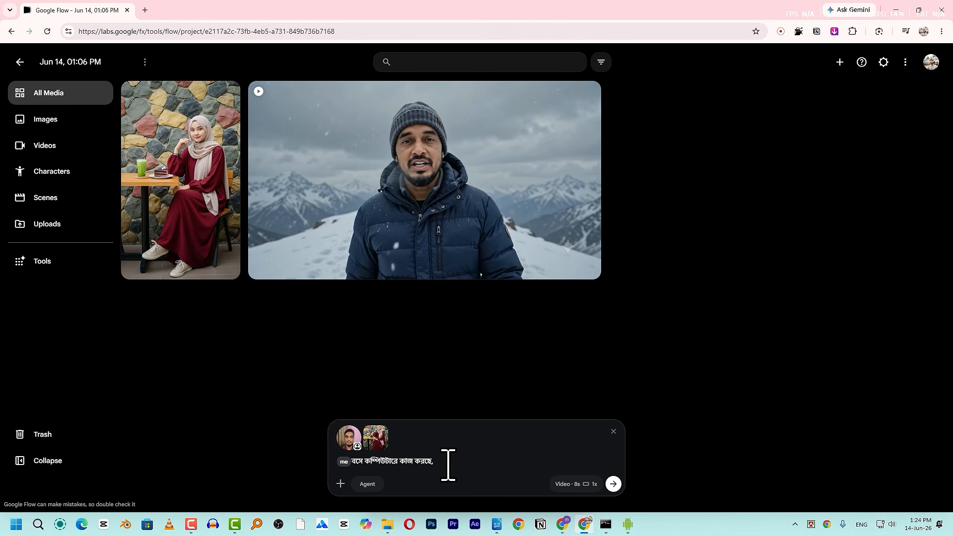
text(@)
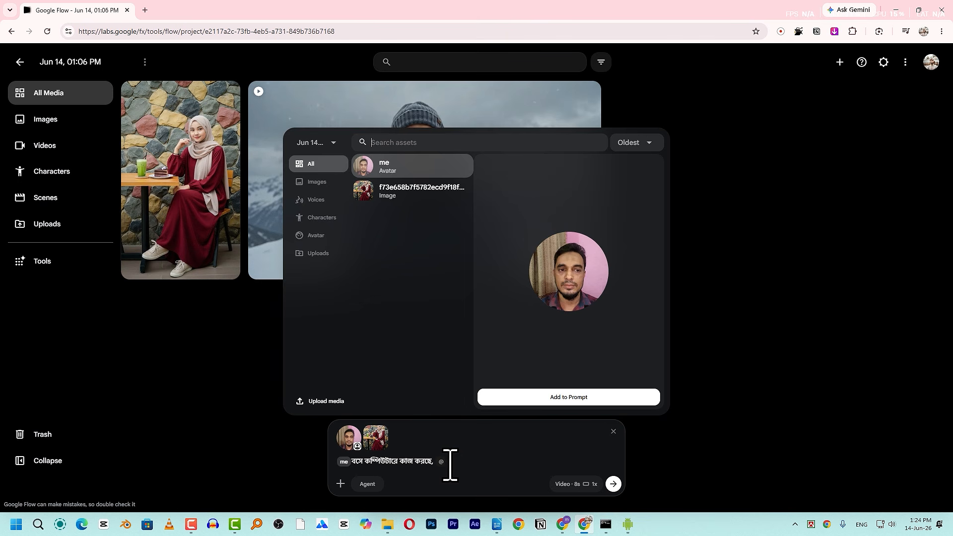
click(401, 193)
click(600, 400)
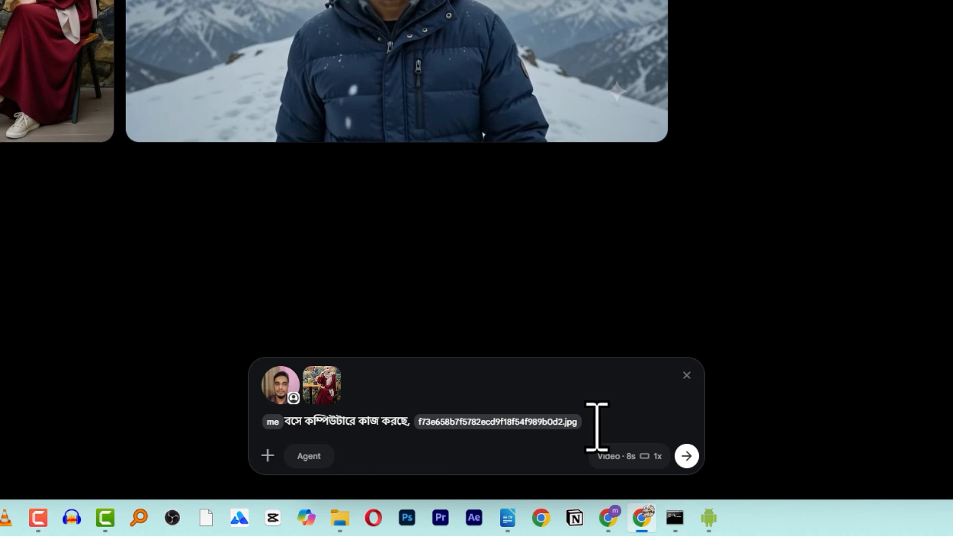
key(ctrl+v)
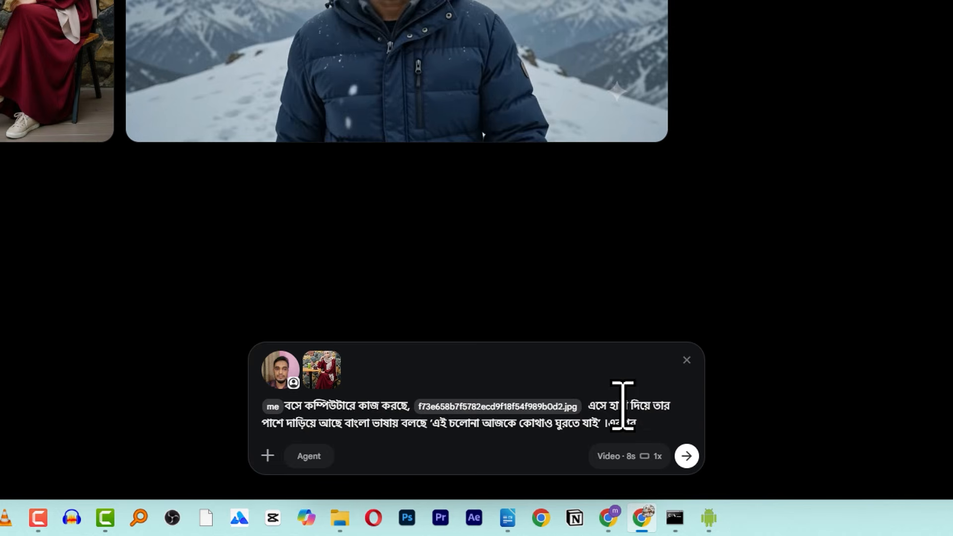
Mention the "me" avatar again, add "বলছে ‘ঠিক আছে কাজটা একটু শেষ করে নেই’", and generate the video.
text(@)
click(408, 49)
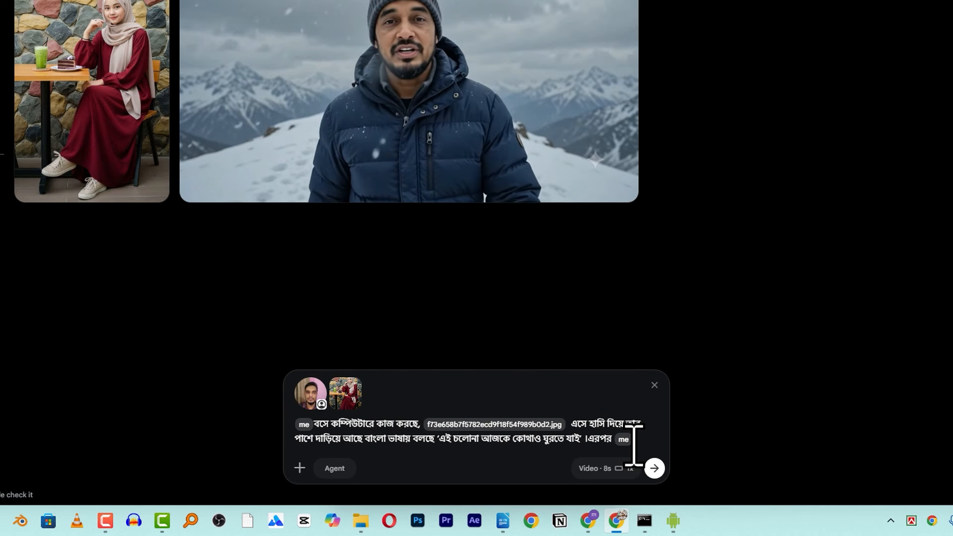
text(বলছে ‘ঠিক আছে কাজটা একটু শেষ করে নেই’)
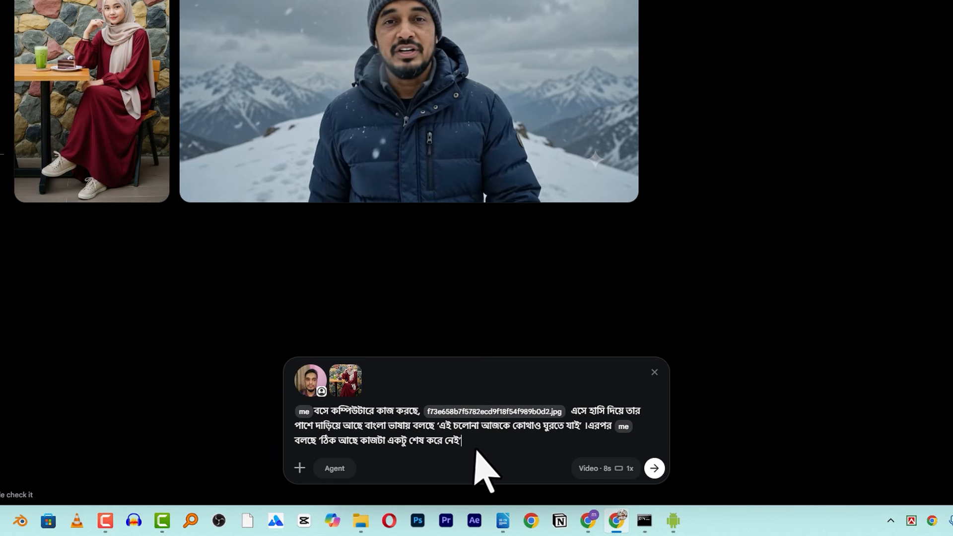
click(654, 469)
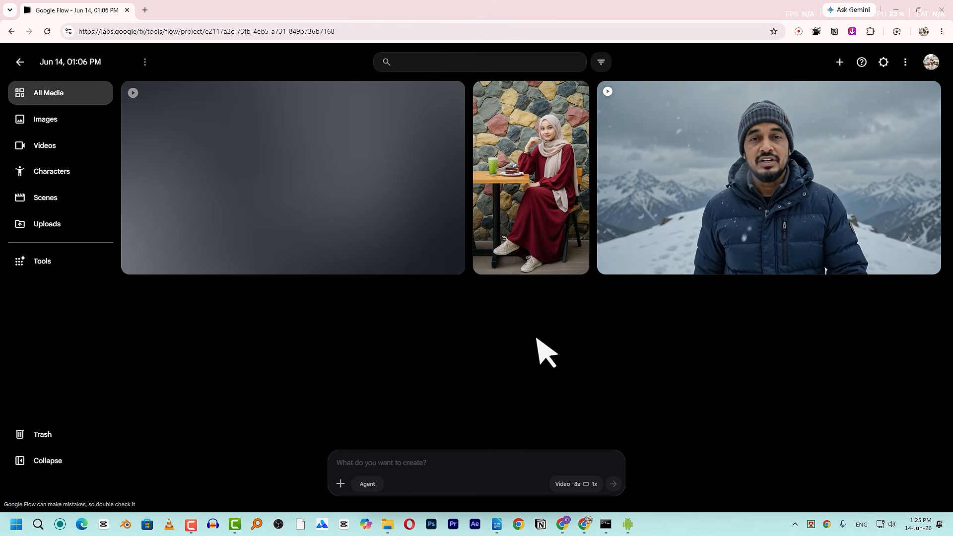
Switch to the Jun 13 project's browser window, review the torch-in-the-jungle video's Bengali dialogue and clothing description, and play the clip.
mouse_move(563, 524)
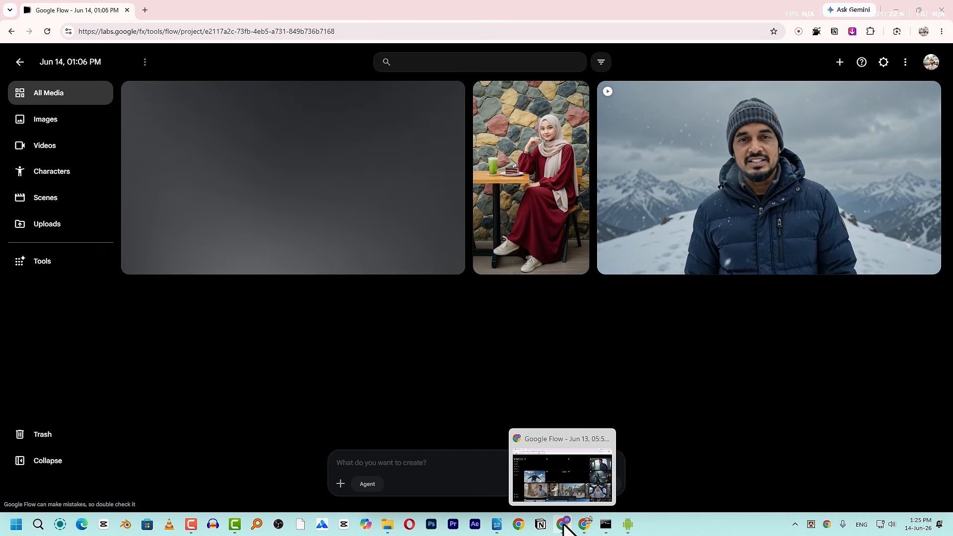
click(546, 491)
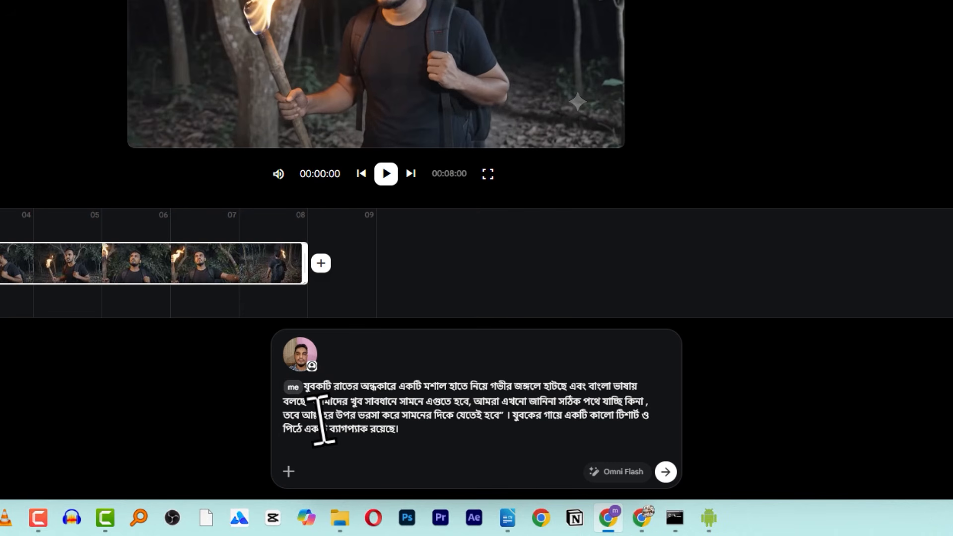
drag(310, 409, 464, 406)
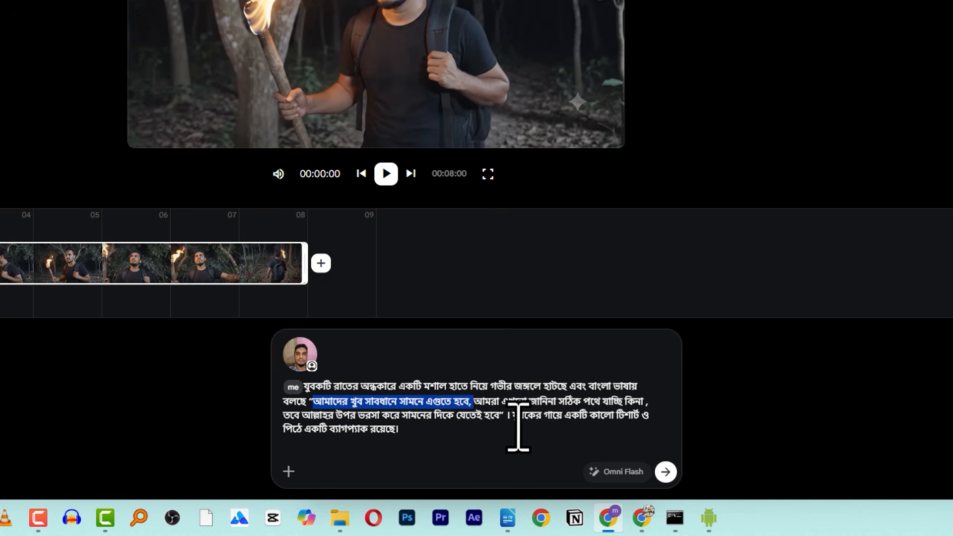
drag(513, 417, 630, 428)
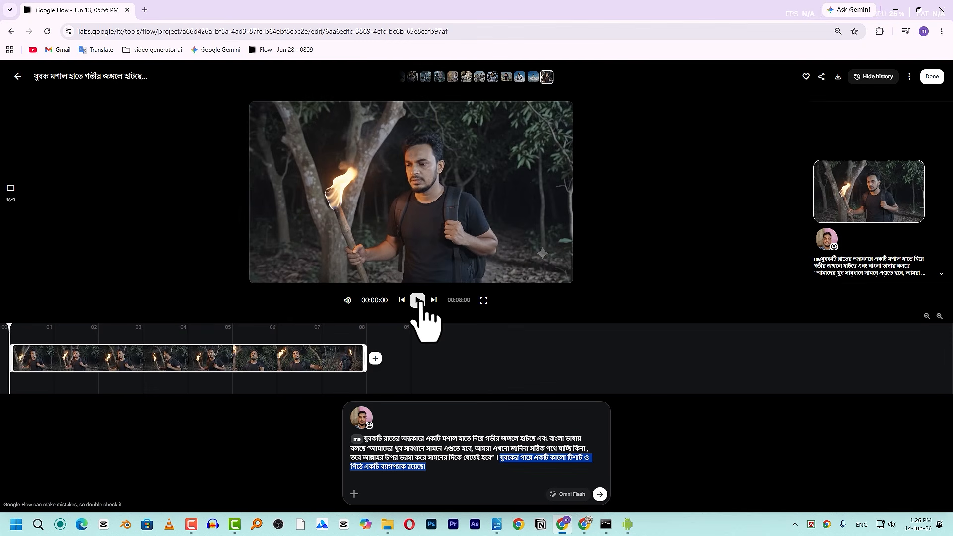
click(417, 300)
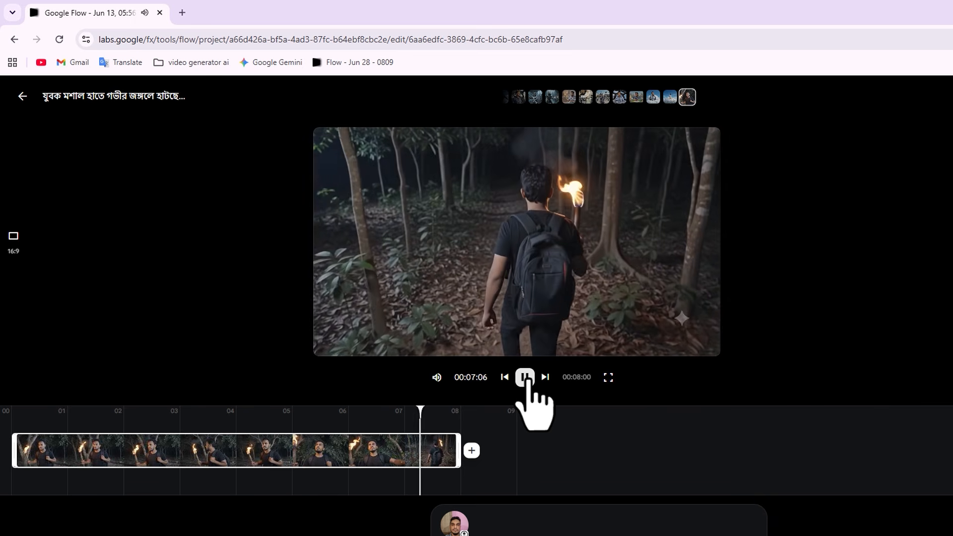
click(525, 378)
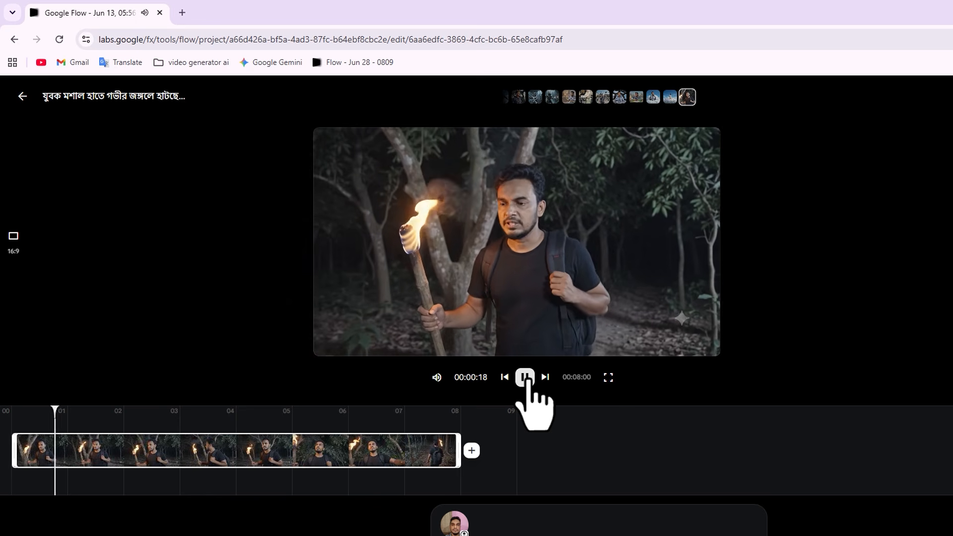
click(525, 379)
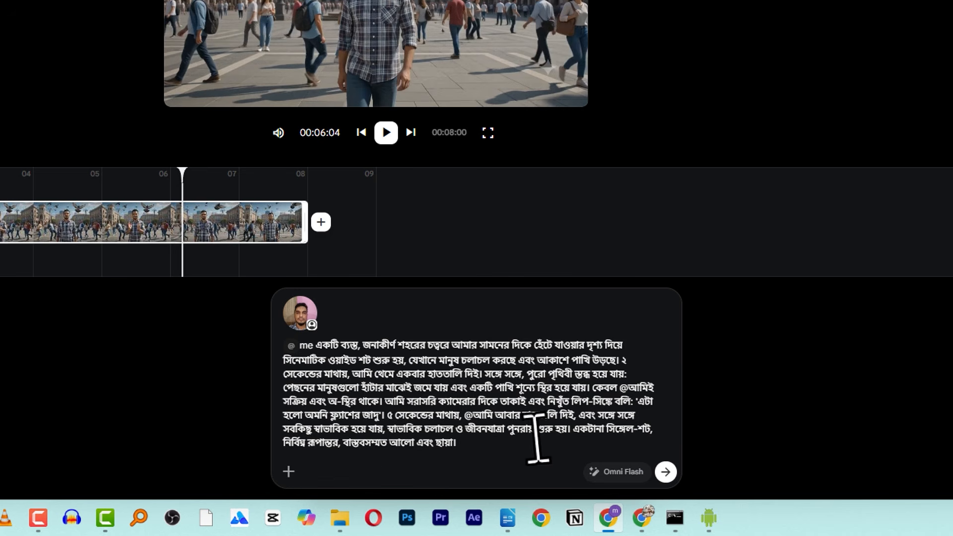
Play the "Man clapping hands freezing world" video alongside its Bengali prompt, and view the "Man gliding out of helicopter" video from the same project.
drag(182, 172, 1, 294)
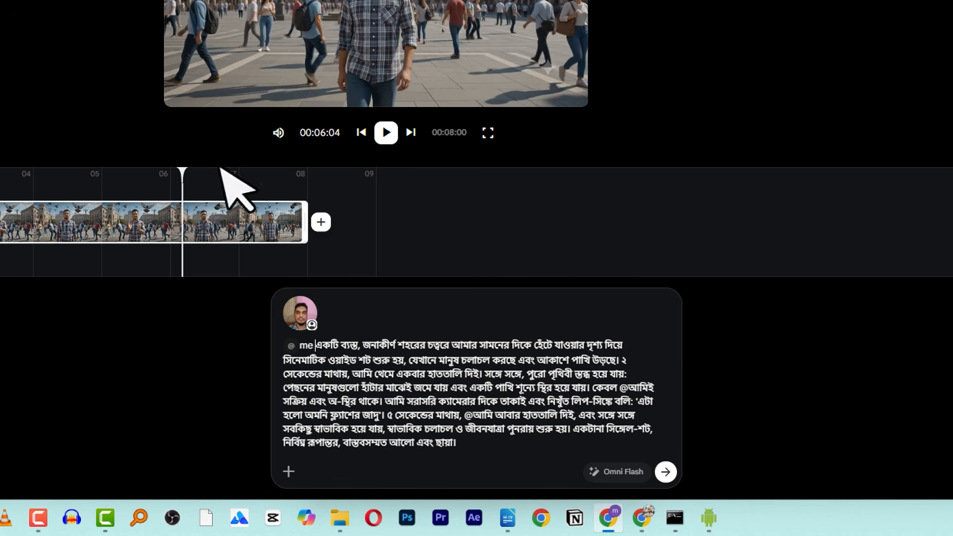
click(417, 273)
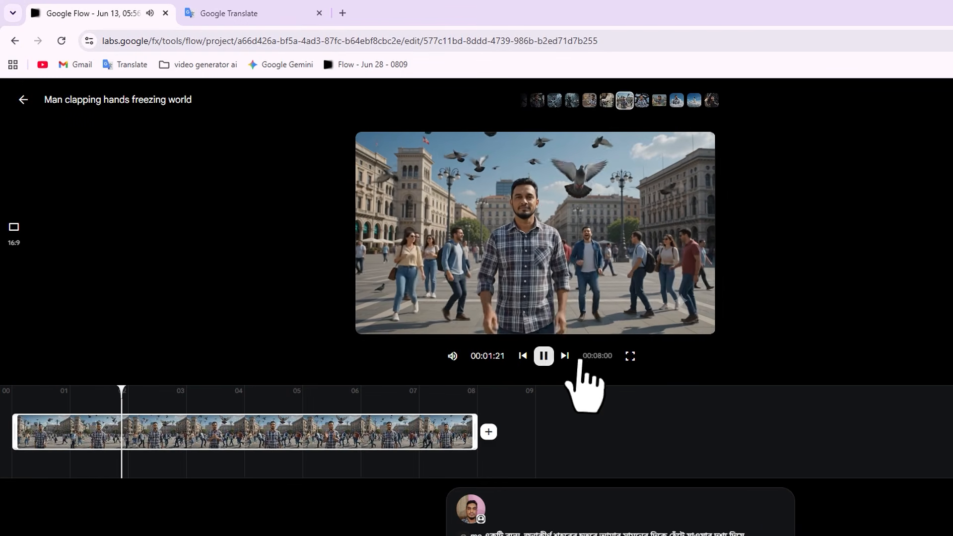
scroll(748, 353, up, 2)
scroll(747, 354, down, 4)
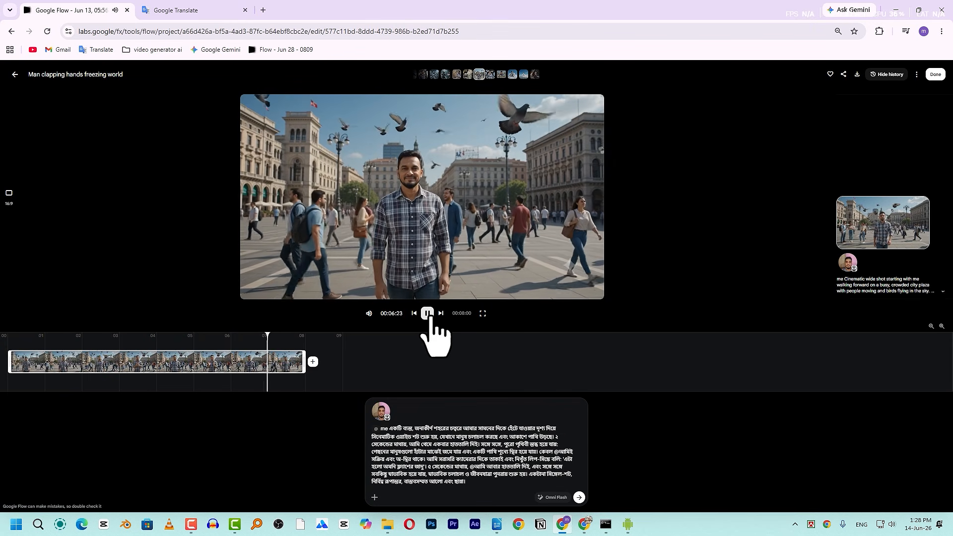
click(427, 313)
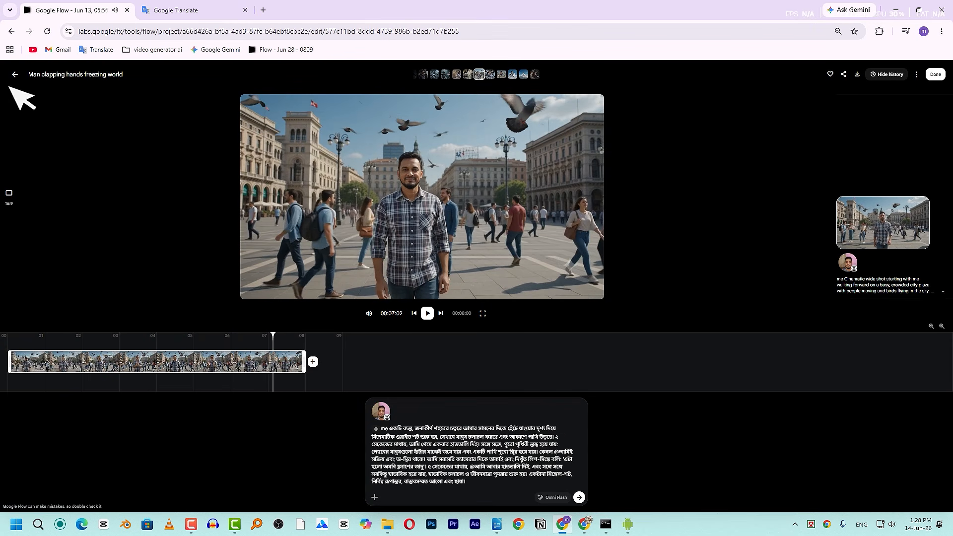
click(15, 74)
click(268, 196)
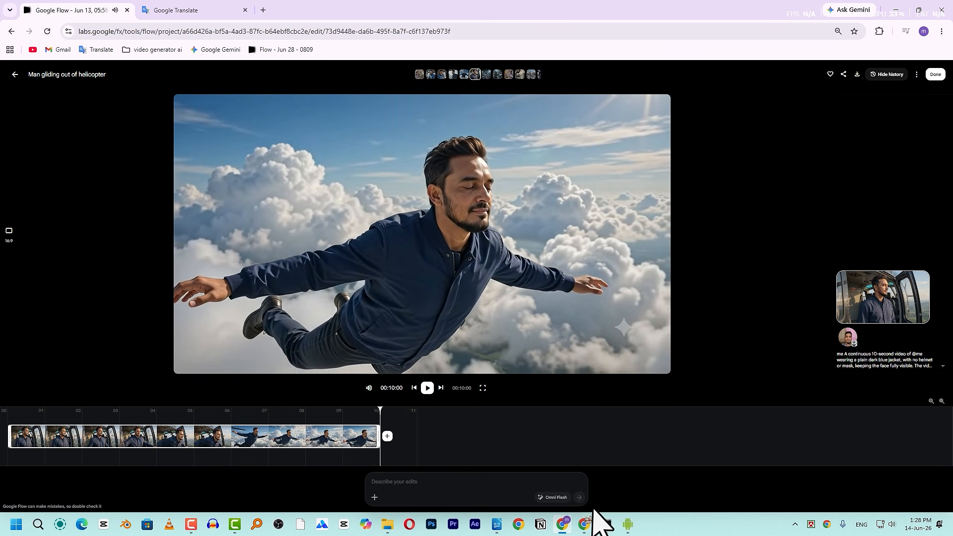
Return to the Jun 14 project's browser window, open the generated "Man working on computer" video, and play it back repeatedly to check the dialogue.
click(585, 525)
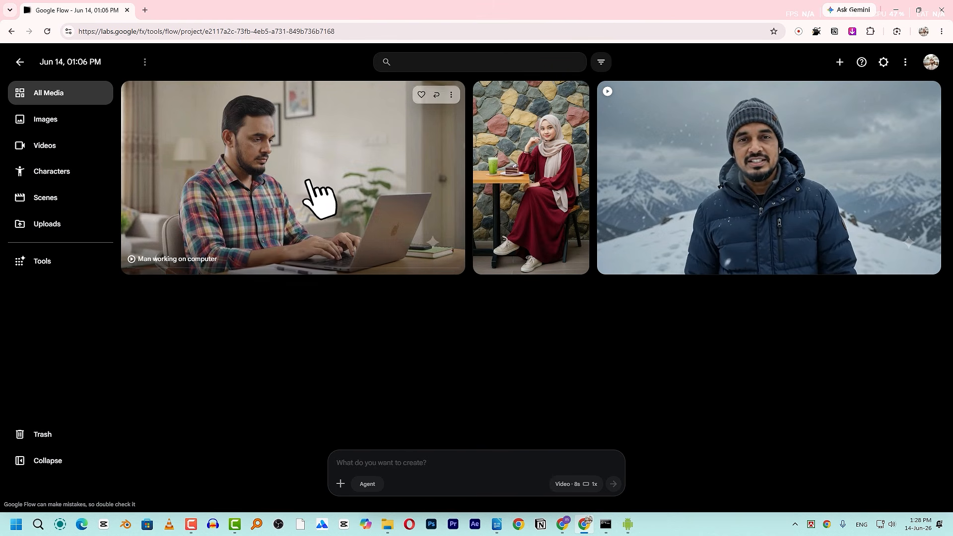
click(361, 211)
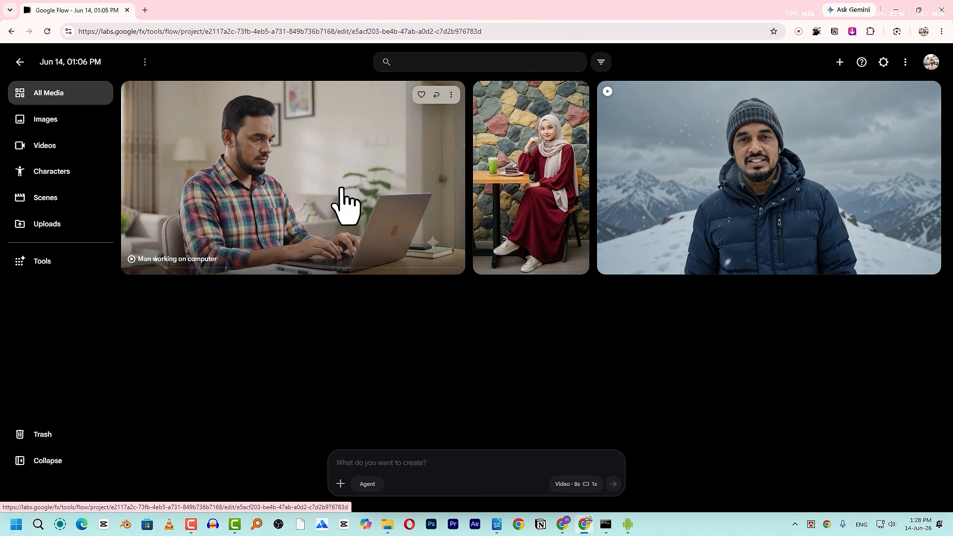
click(411, 347)
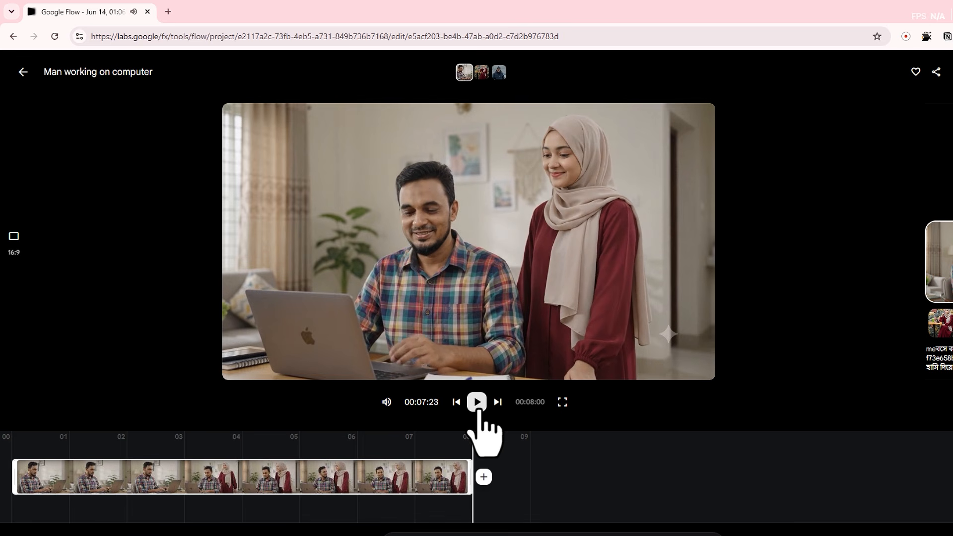
click(478, 411)
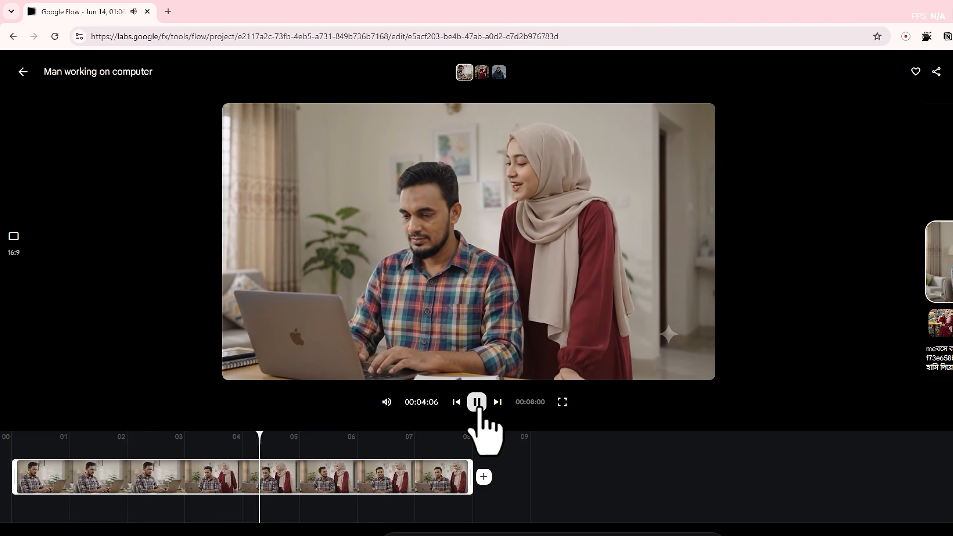
click(478, 411)
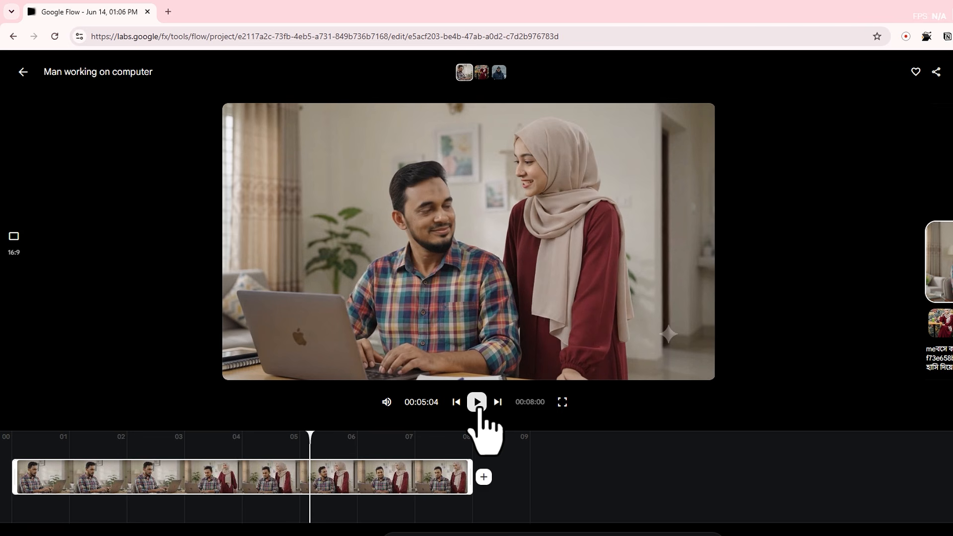
click(478, 403)
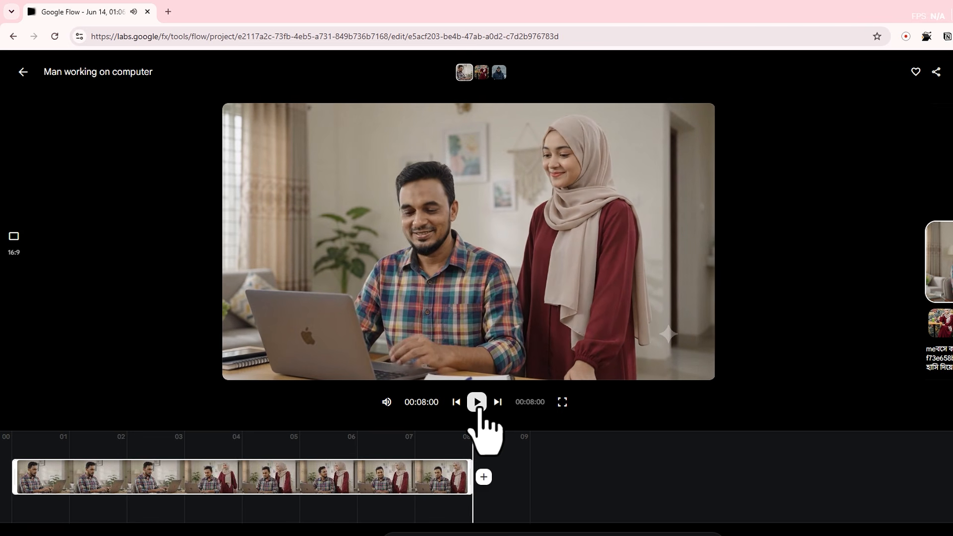
click(478, 409)
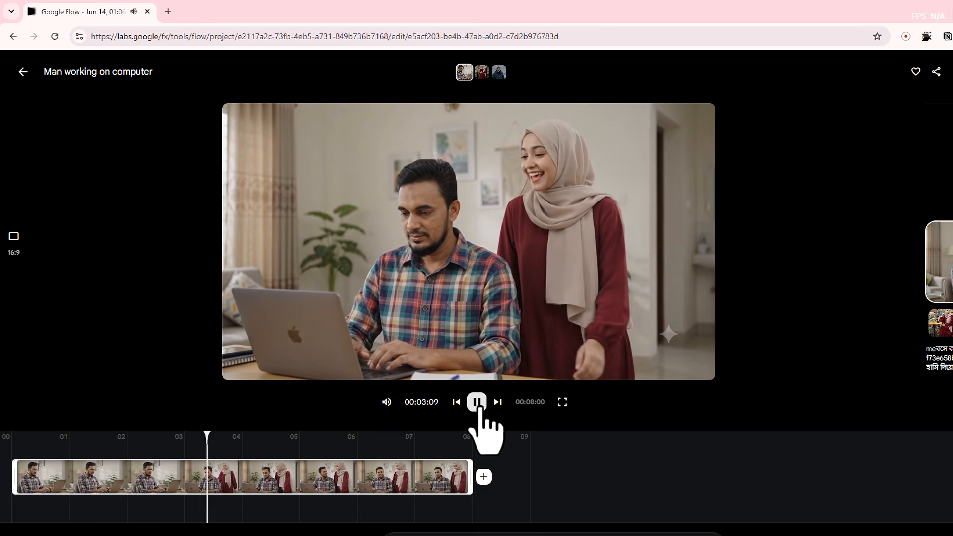
click(478, 409)
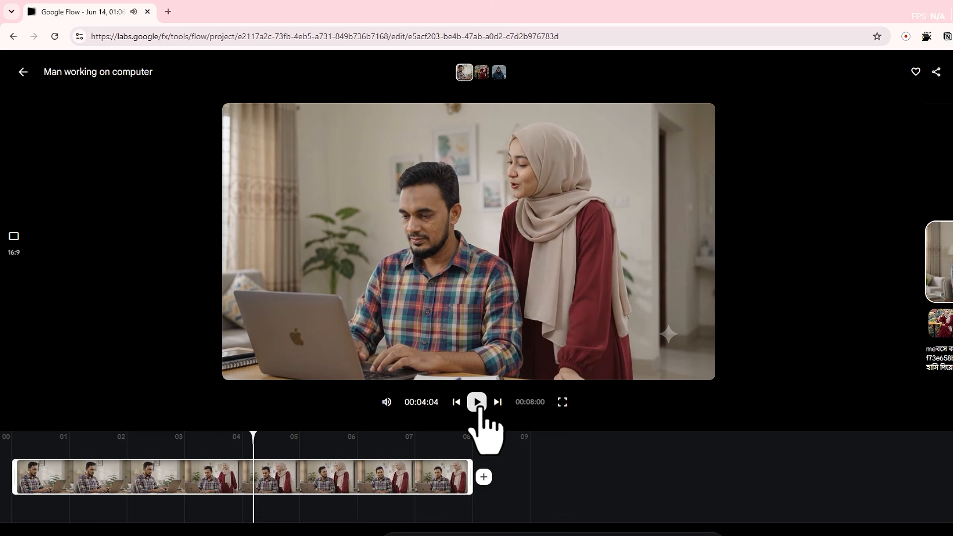